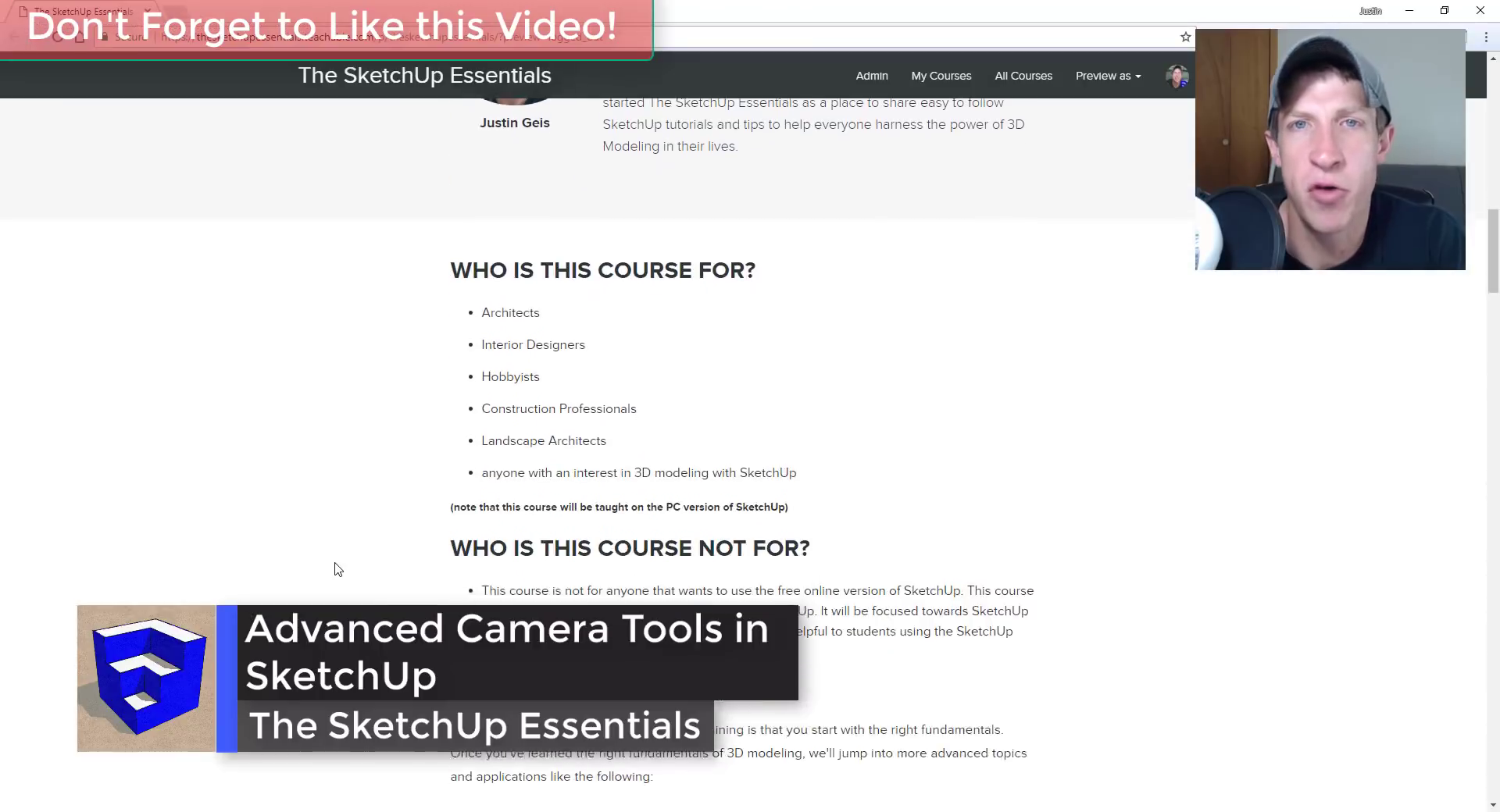
Scroll the SketchUp Essentials course page down to the Modeling for Interior Design section
{"action": "scroll", "coordinate": [343, 555], "scroll_direction": "down", "scroll_amount": 2}
{"action": "scroll", "coordinate": [442, 519], "scroll_direction": "down", "scroll_amount": 6}
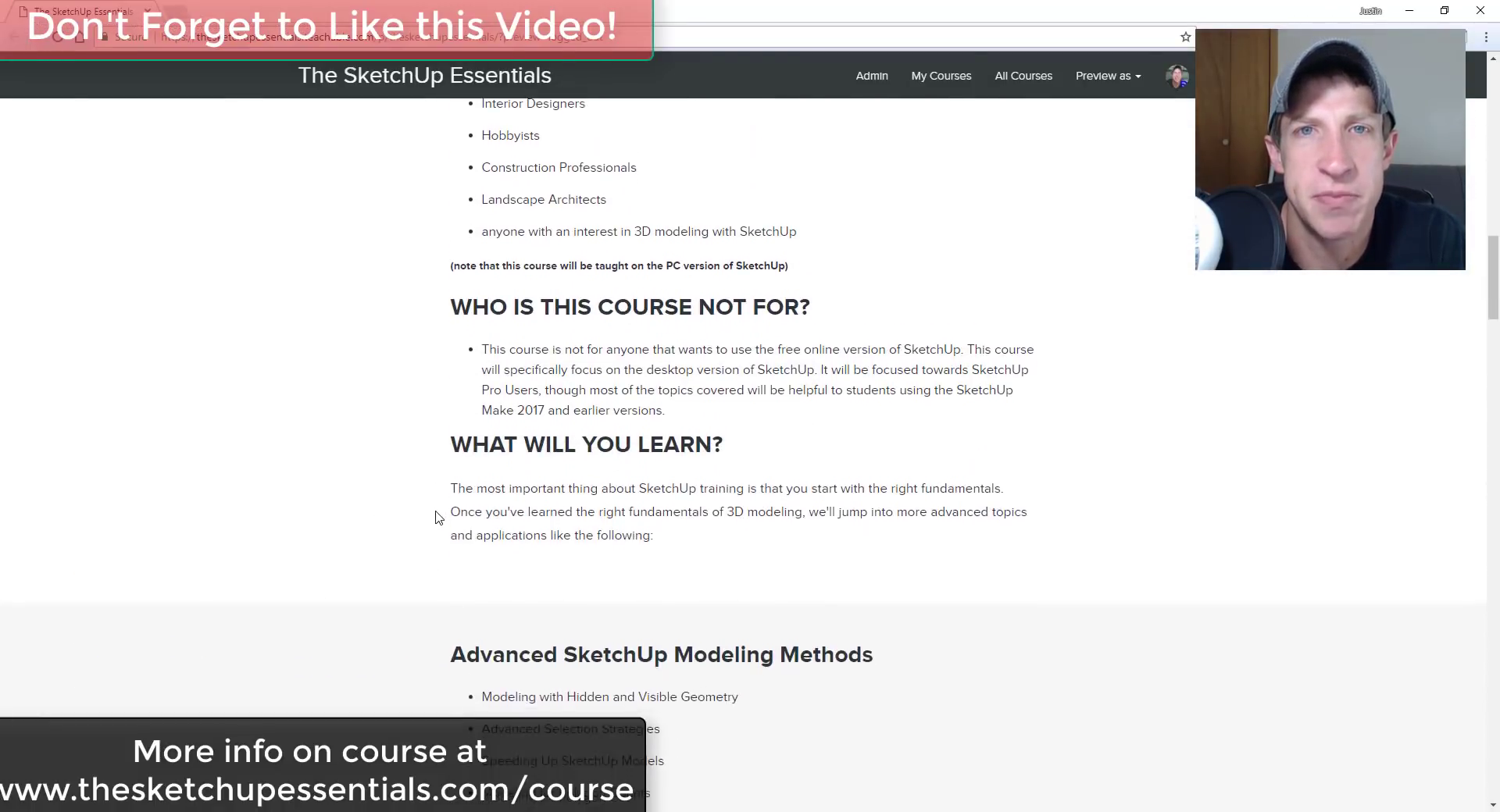
{"action": "scroll", "coordinate": [427, 514], "scroll_direction": "down", "scroll_amount": 2}
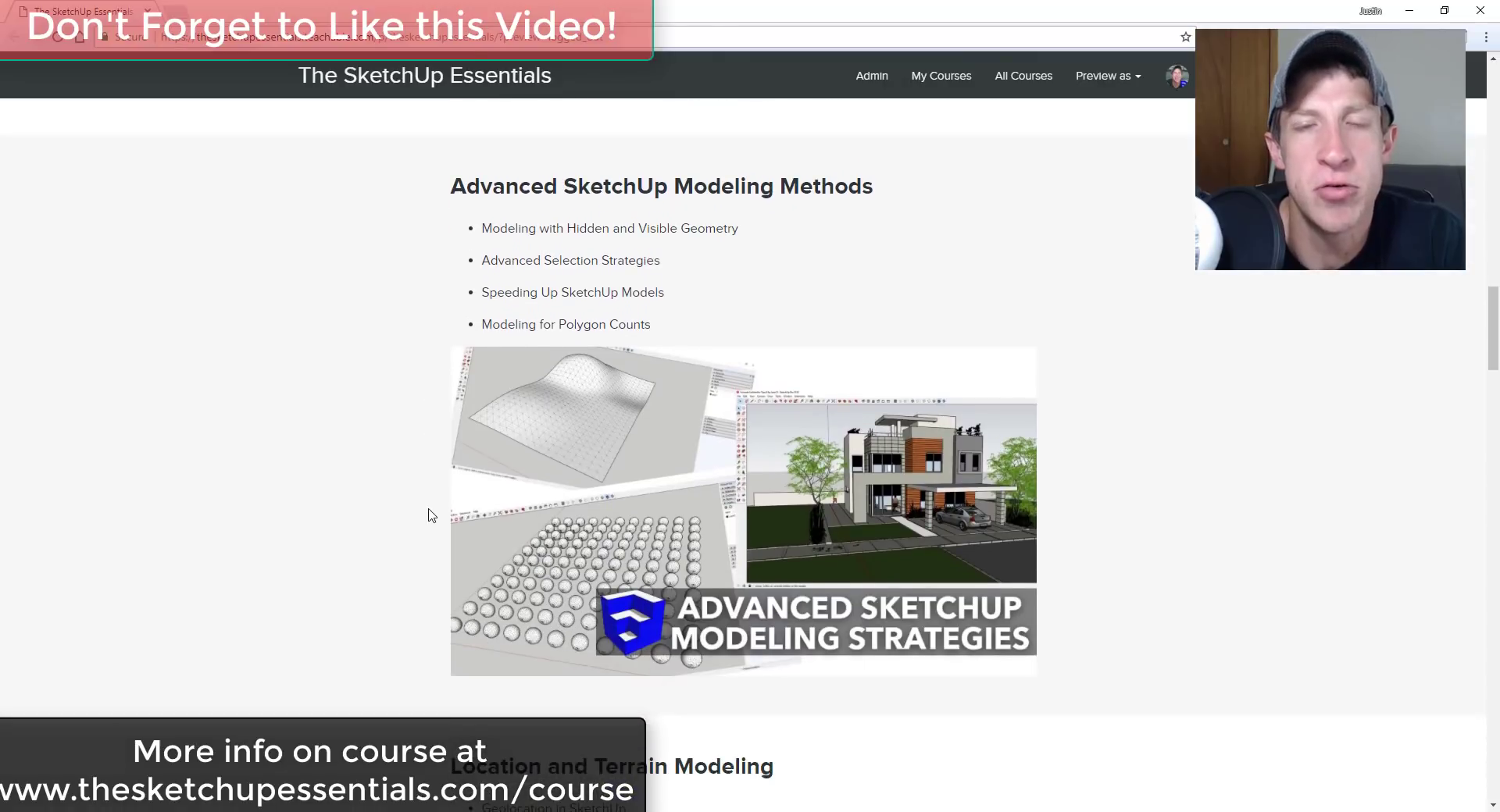
{"action": "scroll", "coordinate": [448, 440], "scroll_direction": "down", "scroll_amount": 1}
{"action": "scroll", "coordinate": [448, 437], "scroll_direction": "down", "scroll_amount": 7}
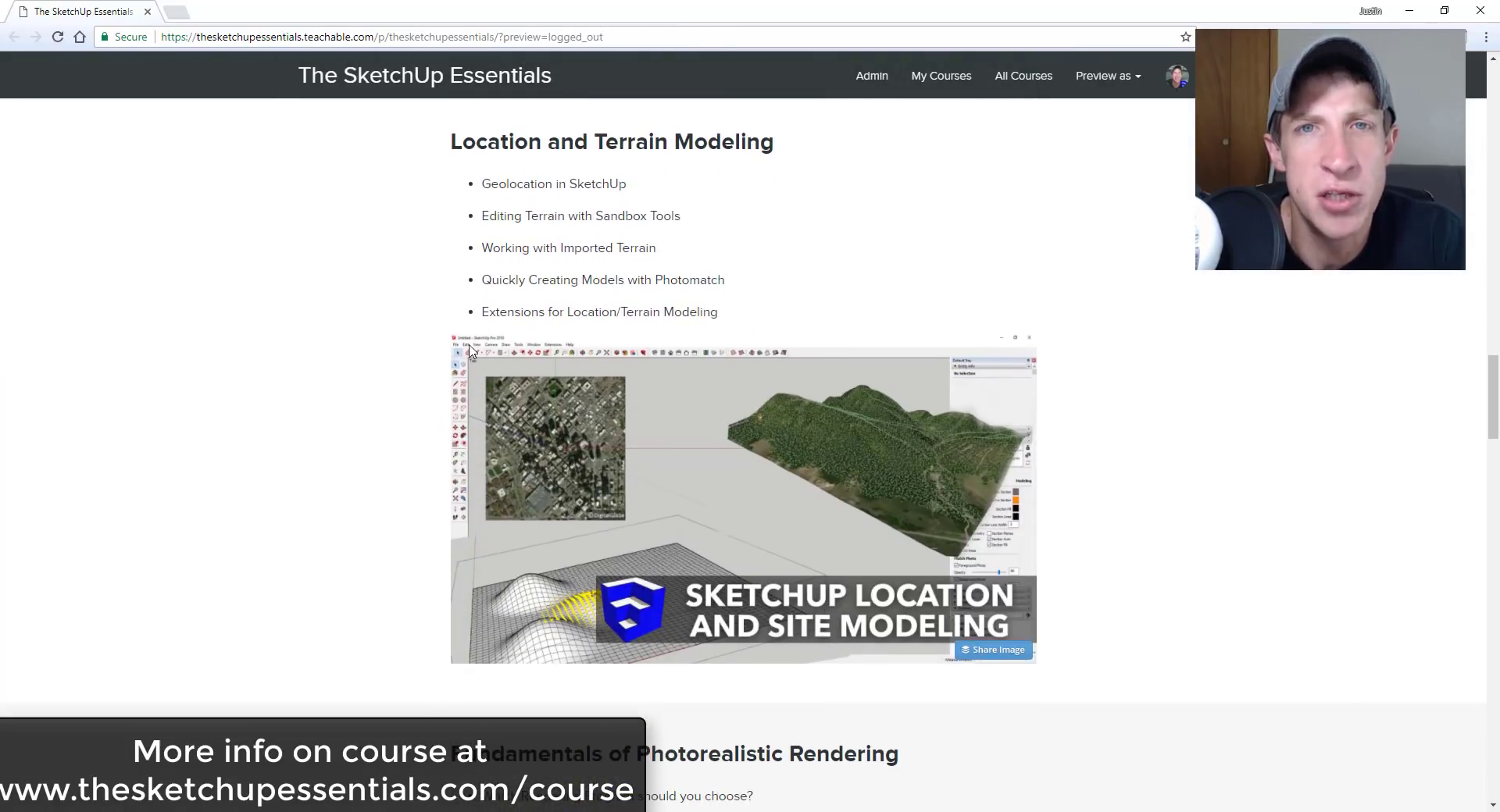
{"action": "scroll", "coordinate": [473, 351], "scroll_direction": "down", "scroll_amount": 5}
{"action": "scroll", "coordinate": [458, 342], "scroll_direction": "down", "scroll_amount": 1}
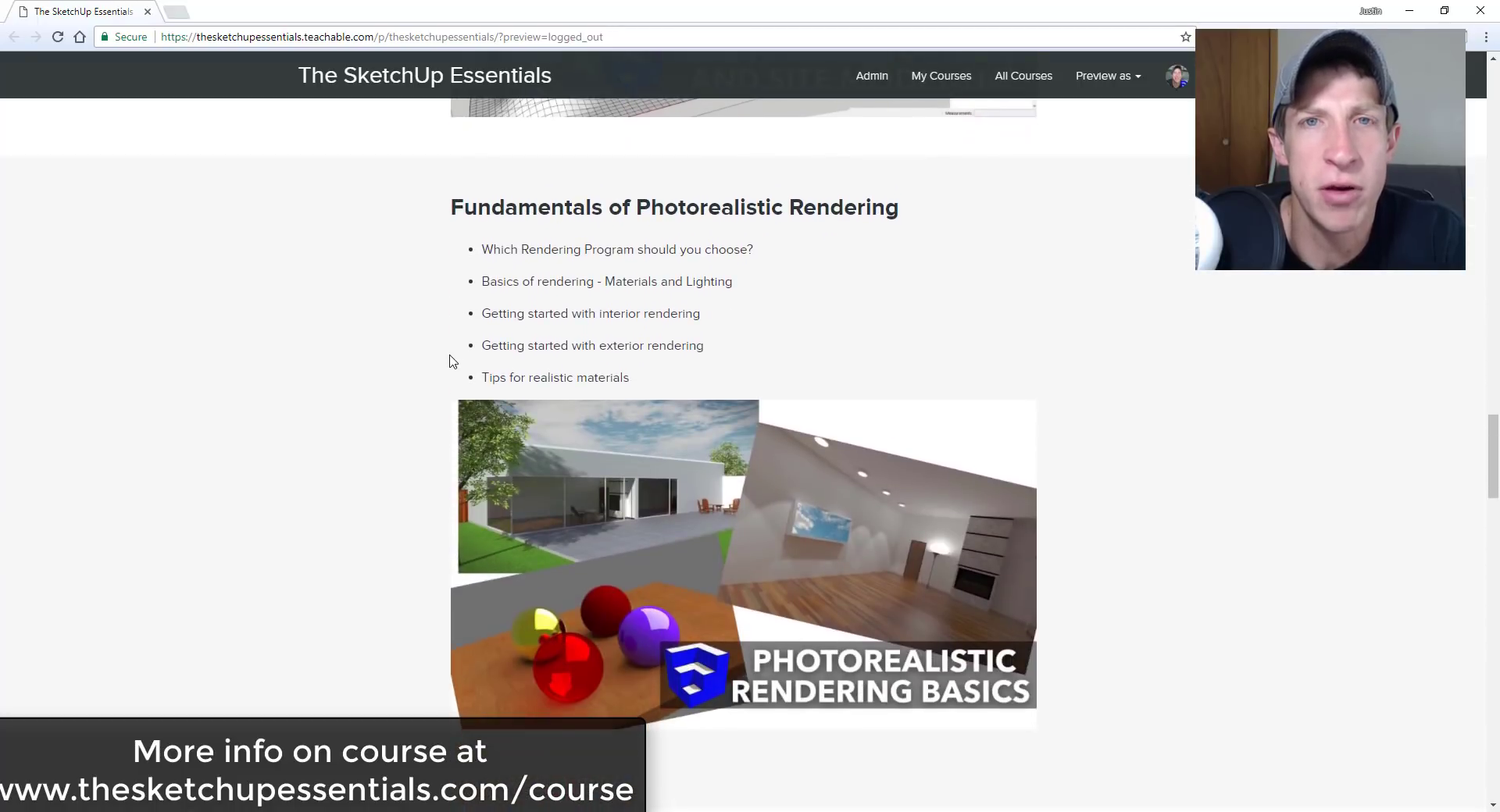
{"action": "scroll", "coordinate": [462, 361], "scroll_direction": "down", "scroll_amount": 7}
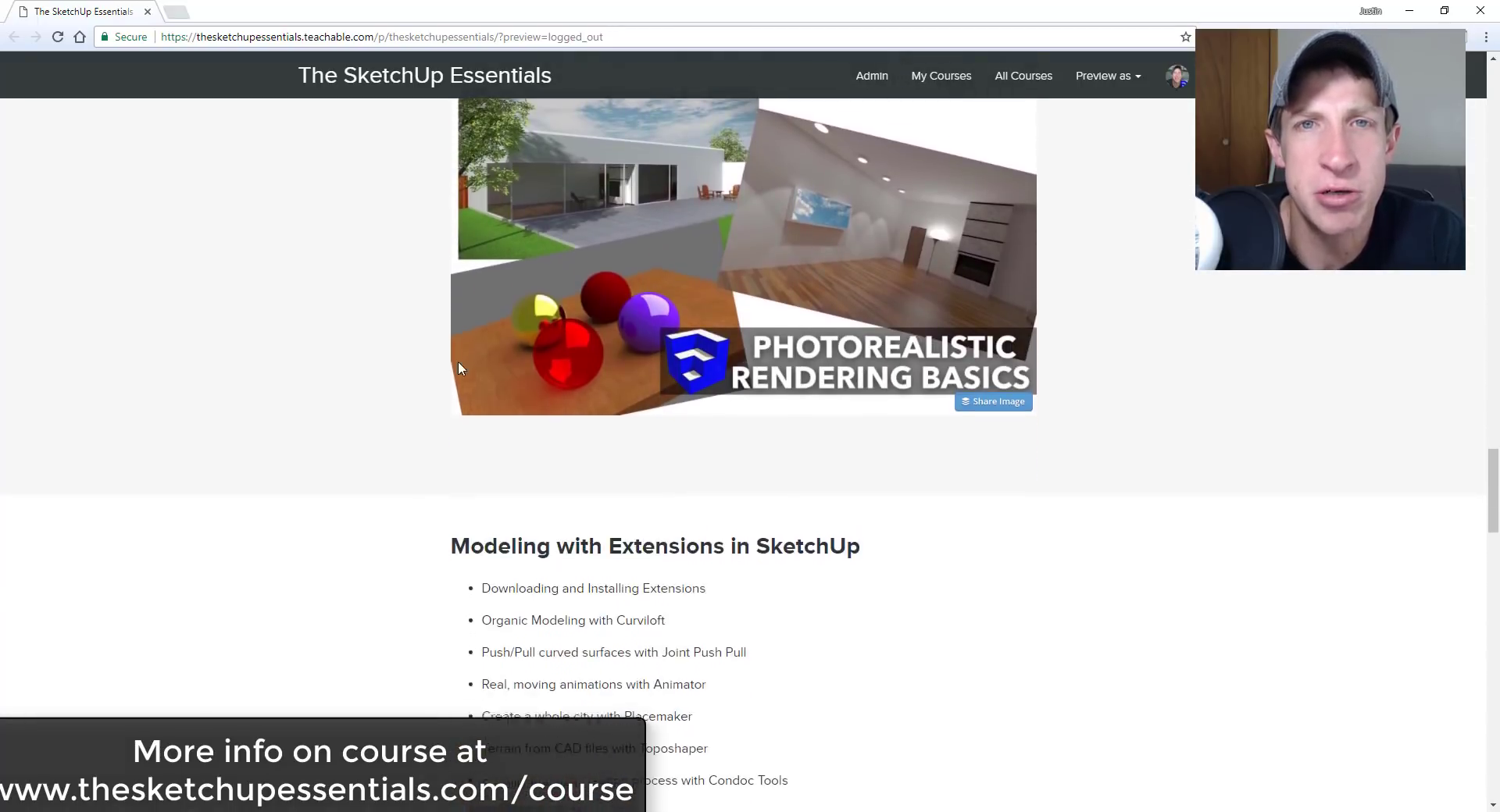
{"action": "scroll", "coordinate": [445, 367], "scroll_direction": "down", "scroll_amount": 1}
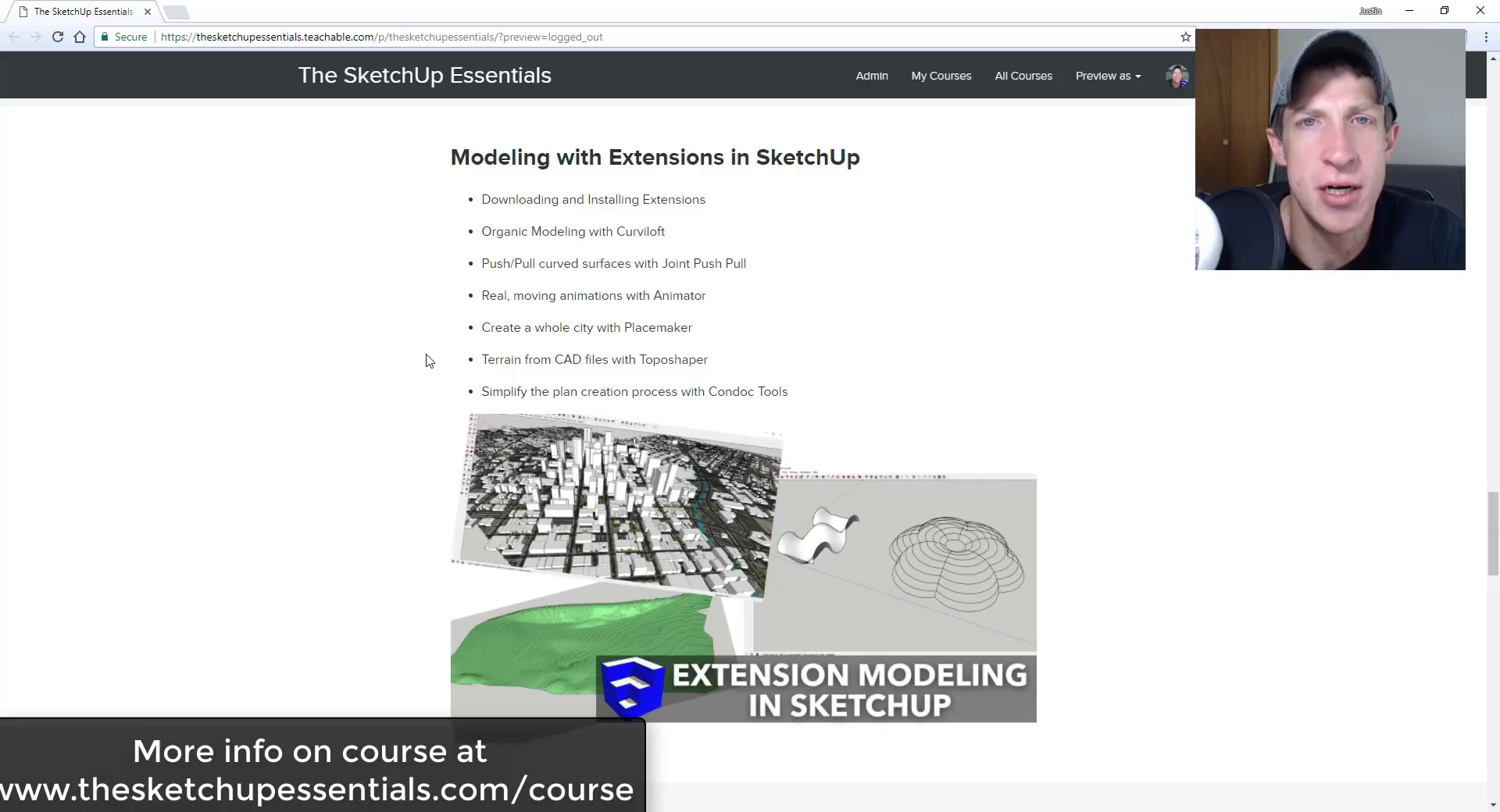
{"action": "scroll", "coordinate": [429, 360], "scroll_direction": "down", "scroll_amount": 6}
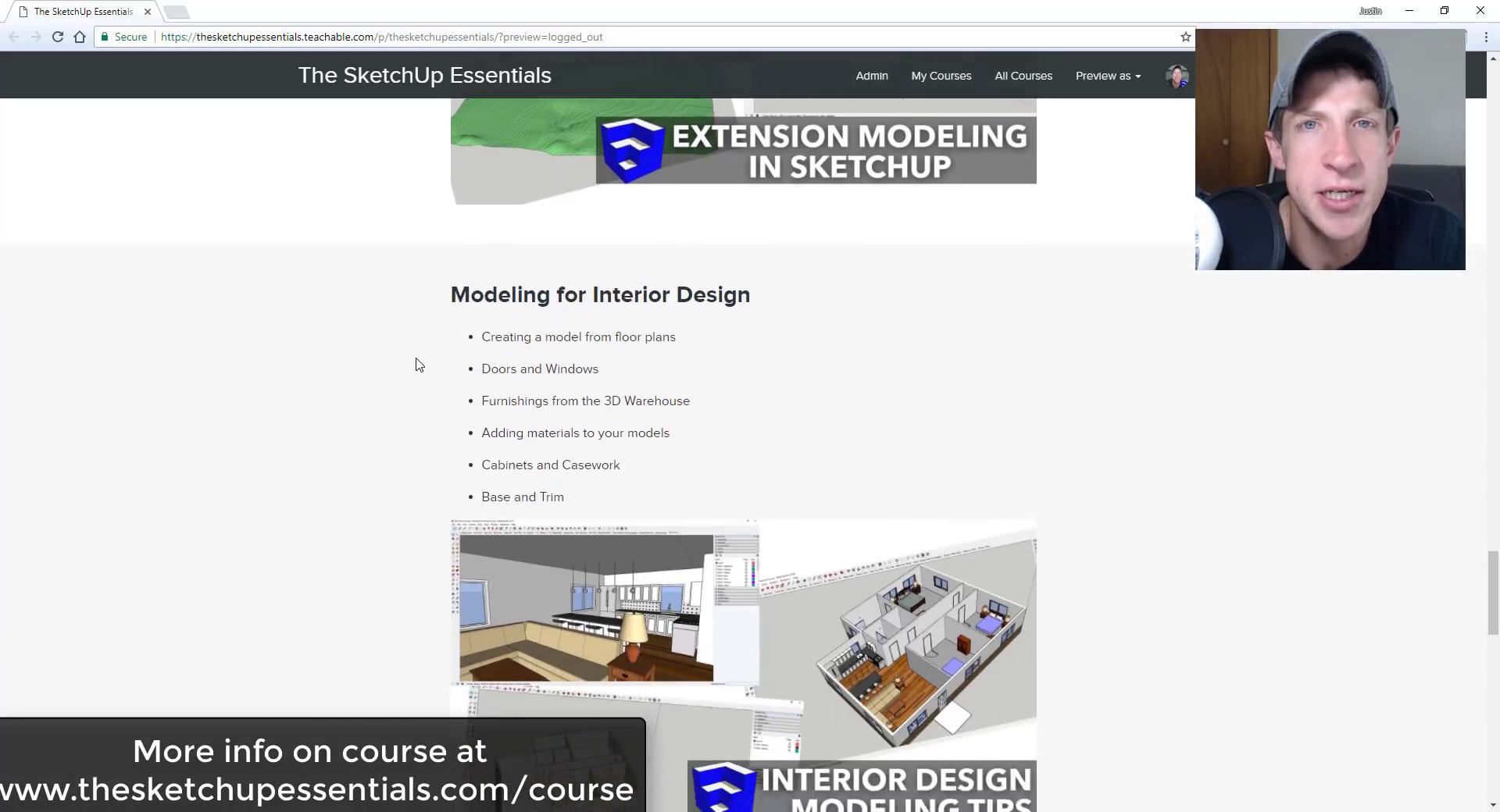
{"action": "scroll", "coordinate": [410, 361], "scroll_direction": "down", "scroll_amount": 2}
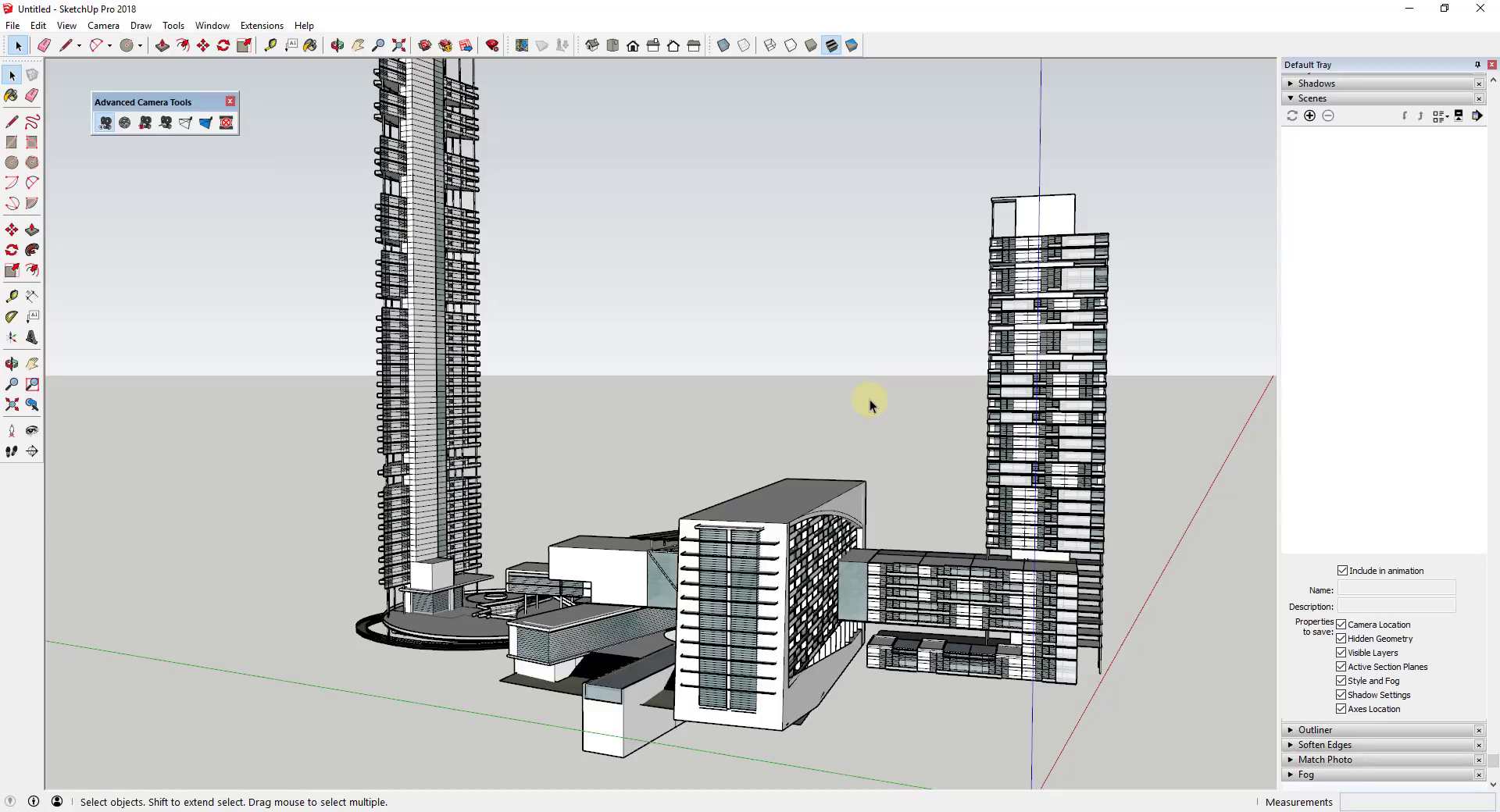
{"action": "left_click", "coordinate": [218, 28]}
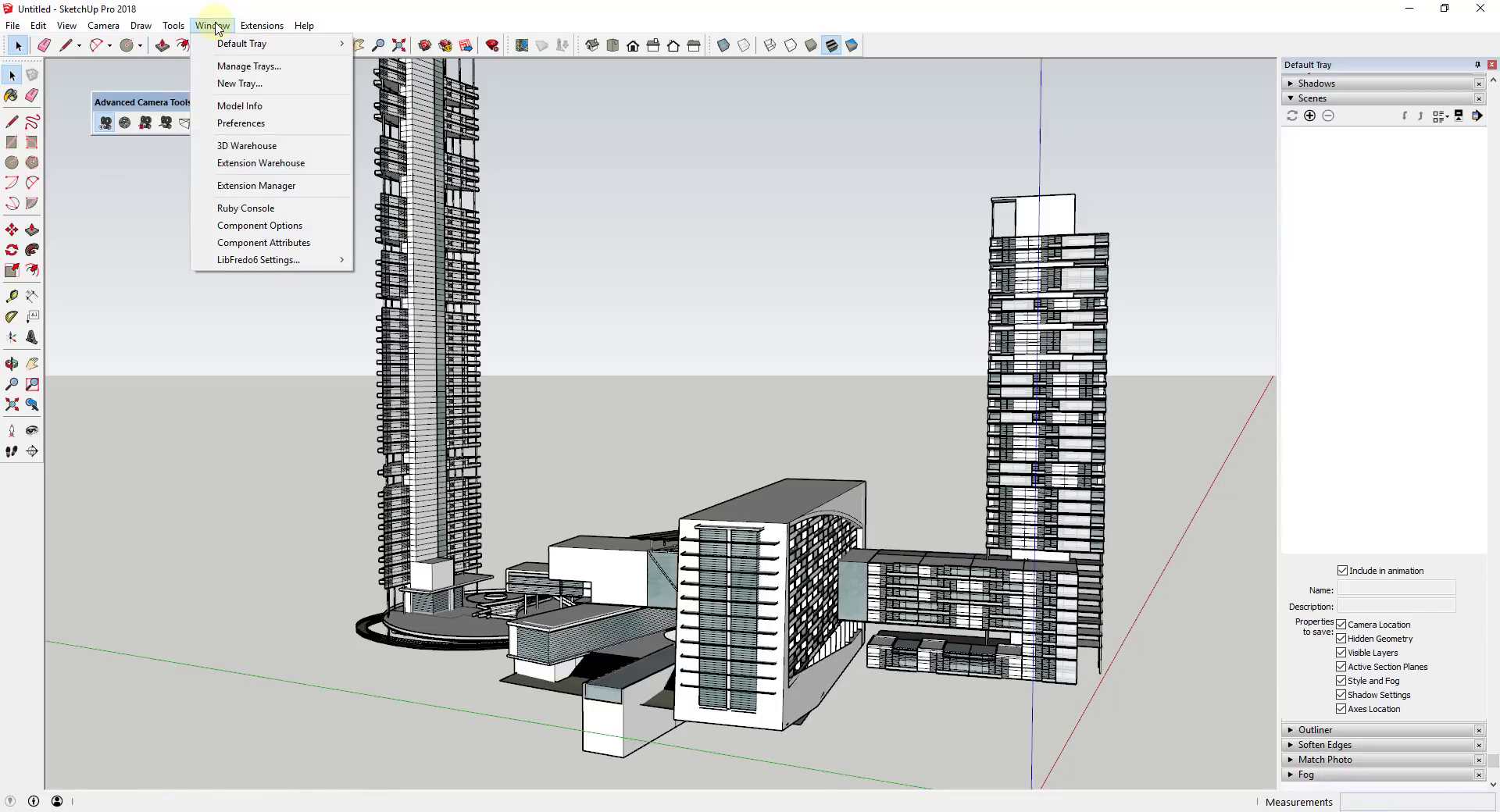
{"action": "left_click", "coordinate": [268, 187]}
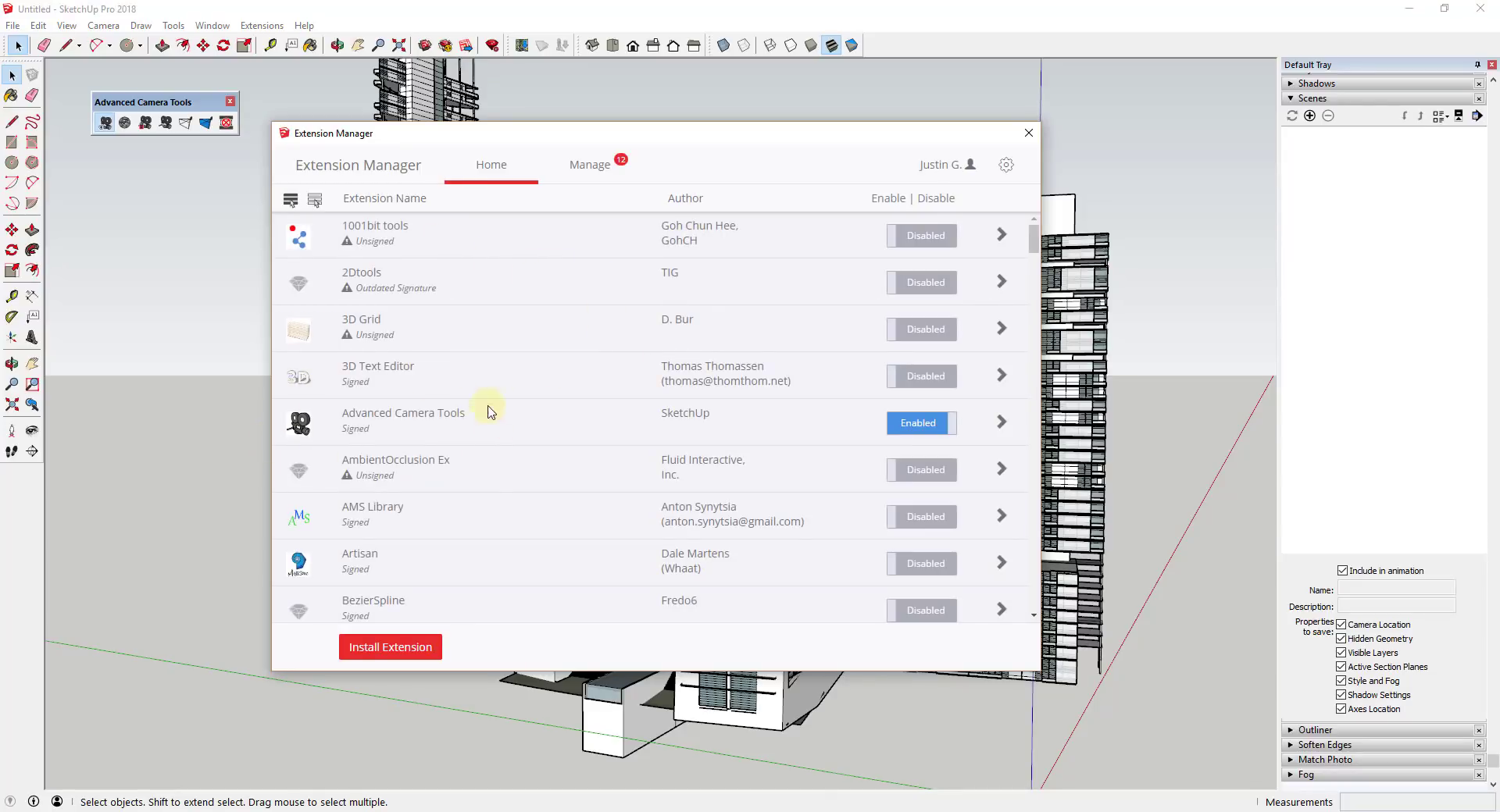
{"action": "left_click", "coordinate": [918, 424]}
{"action": "left_click", "coordinate": [925, 426]}
{"action": "left_click", "coordinate": [951, 657]}
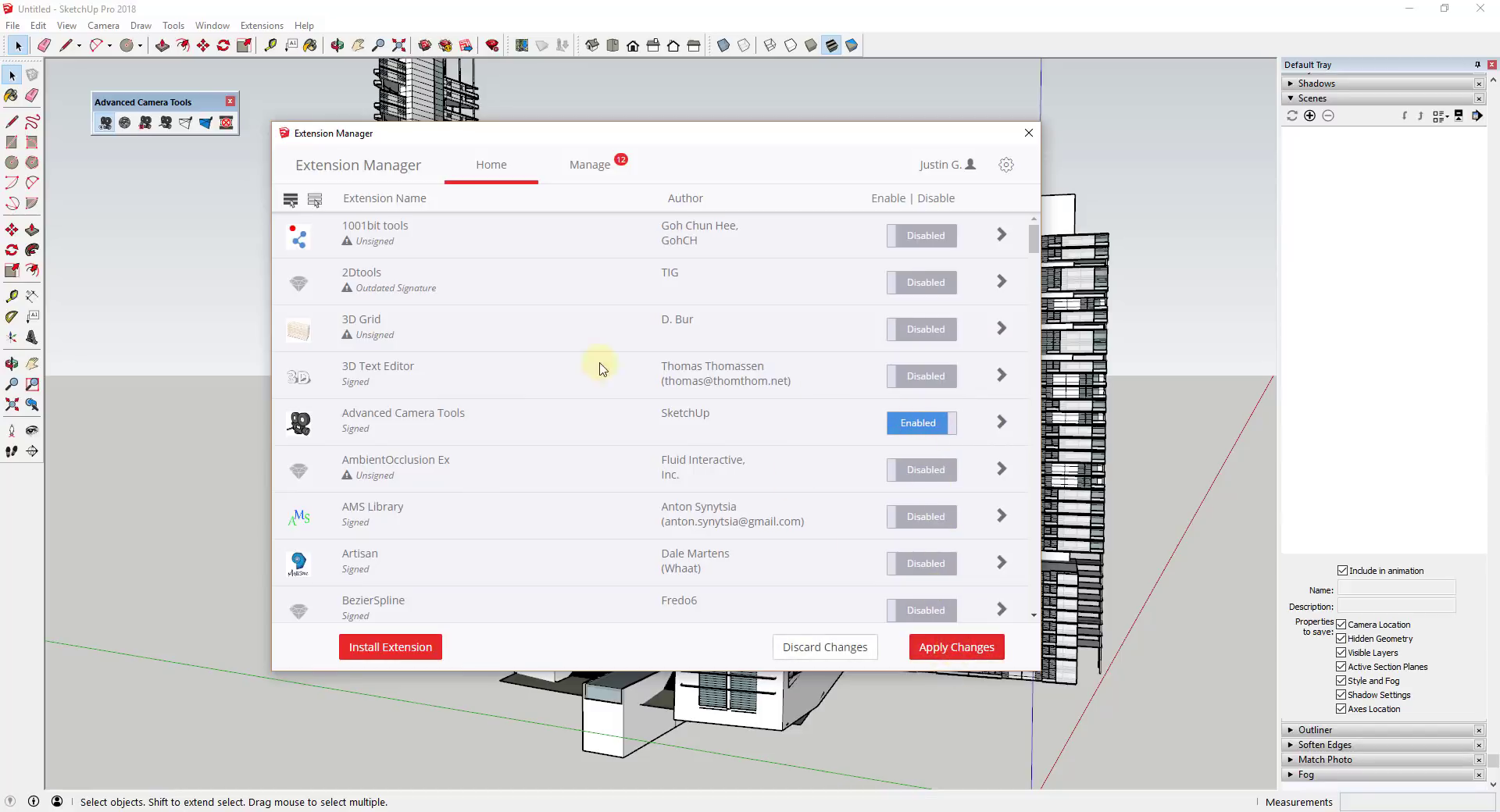
{"action": "left_click", "coordinate": [1028, 134]}
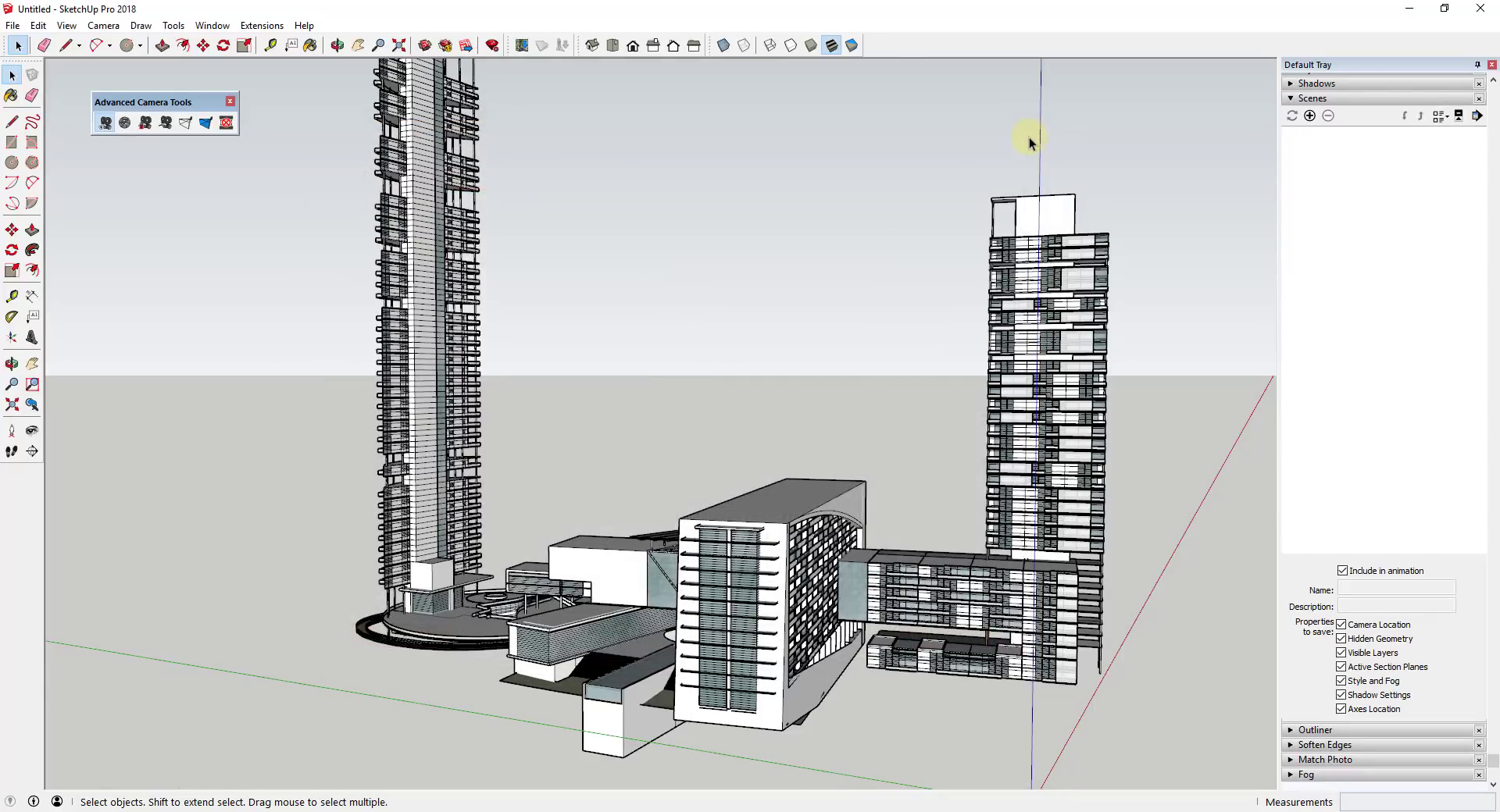
Bring up the toolbar list to show the Advanced Camera Tools toolbar
{"action": "right_click", "coordinate": [921, 45]}
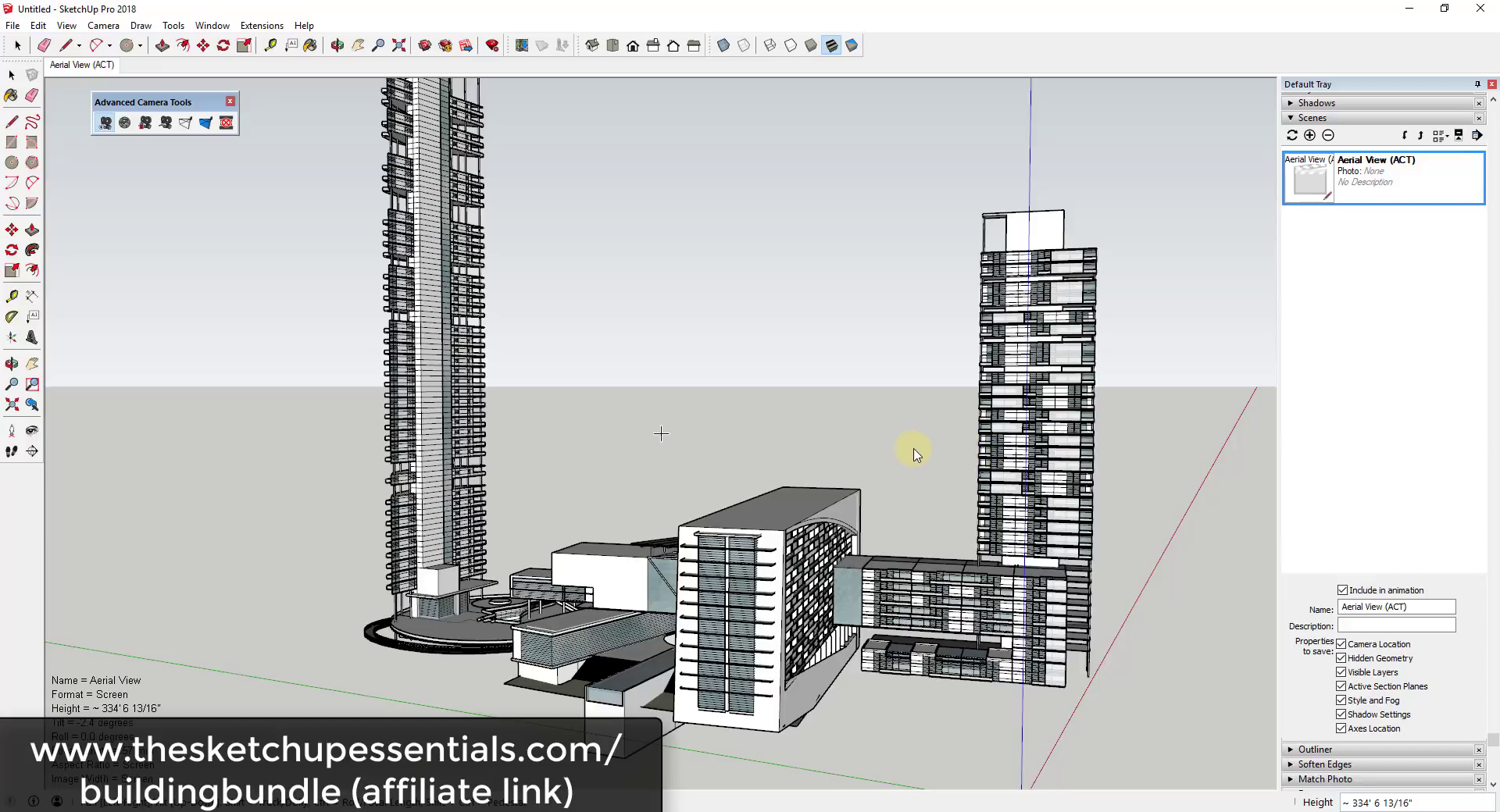
Undo the earlier camera and create a new physical camera named Aerial View
{"action": "key", "text": "ctrl+z"}
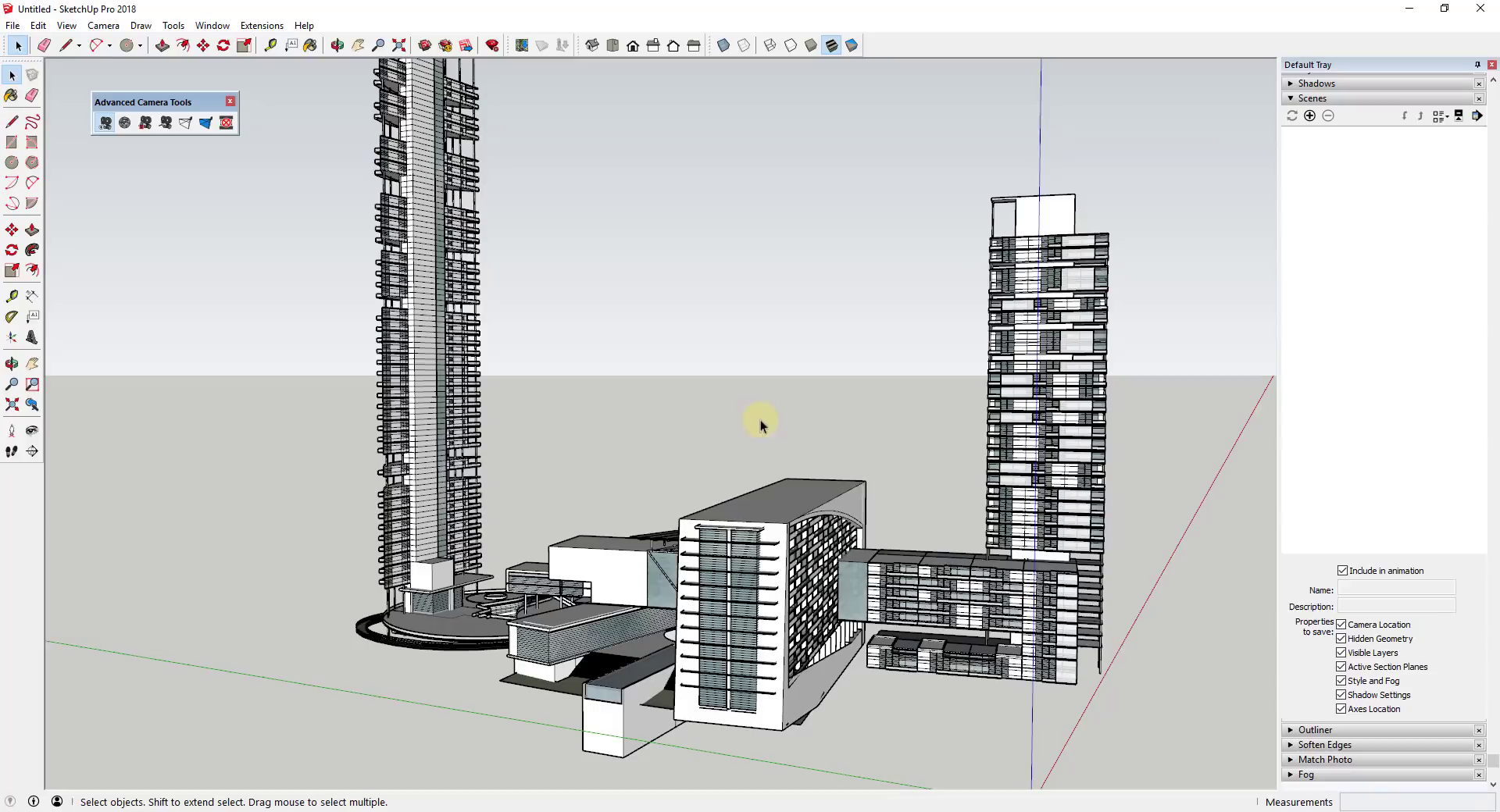
{"action": "left_click", "coordinate": [105, 122]}
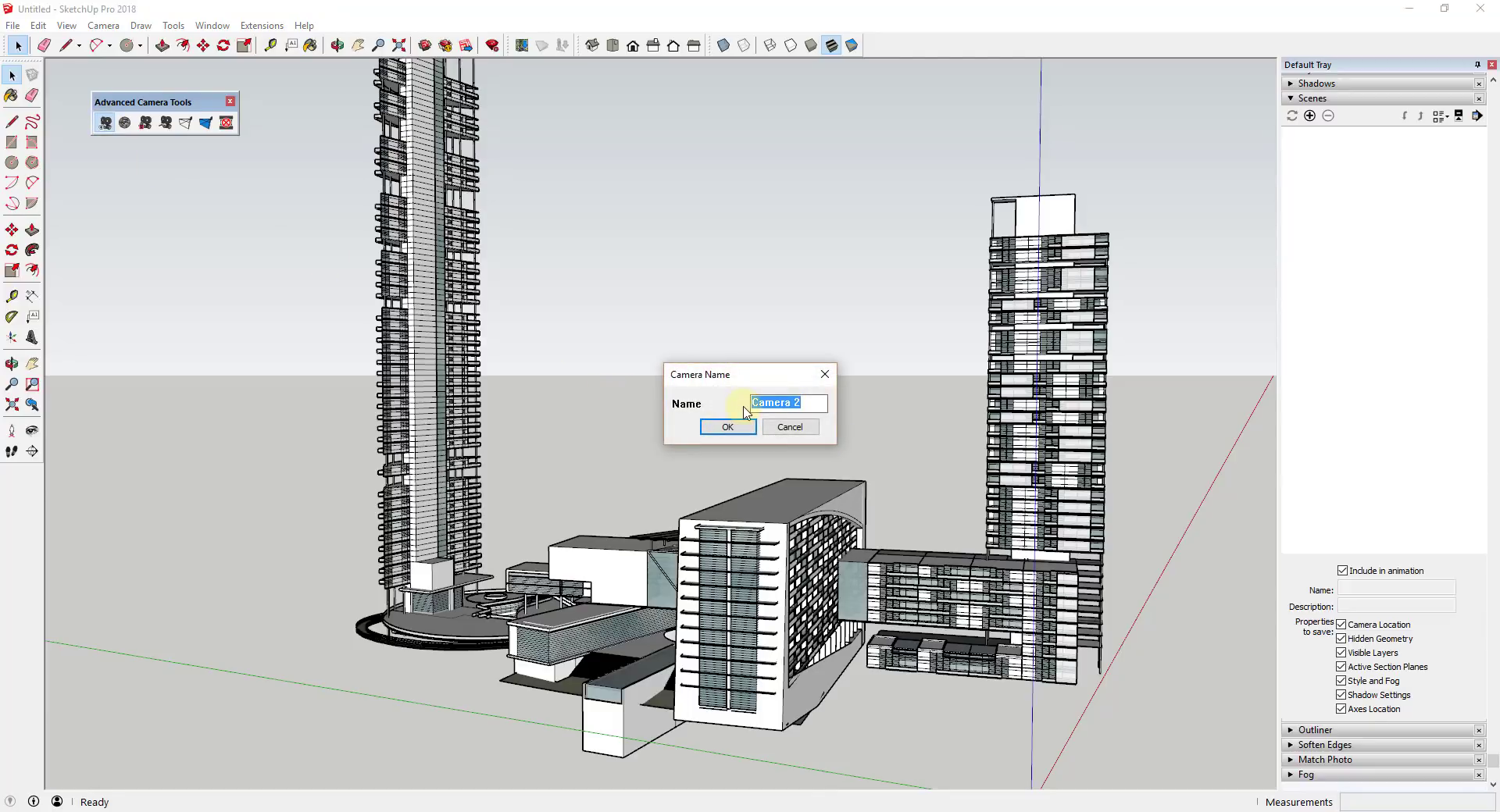
{"action": "type", "text": "Aerial"}
{"action": "key", "text": "Return"}
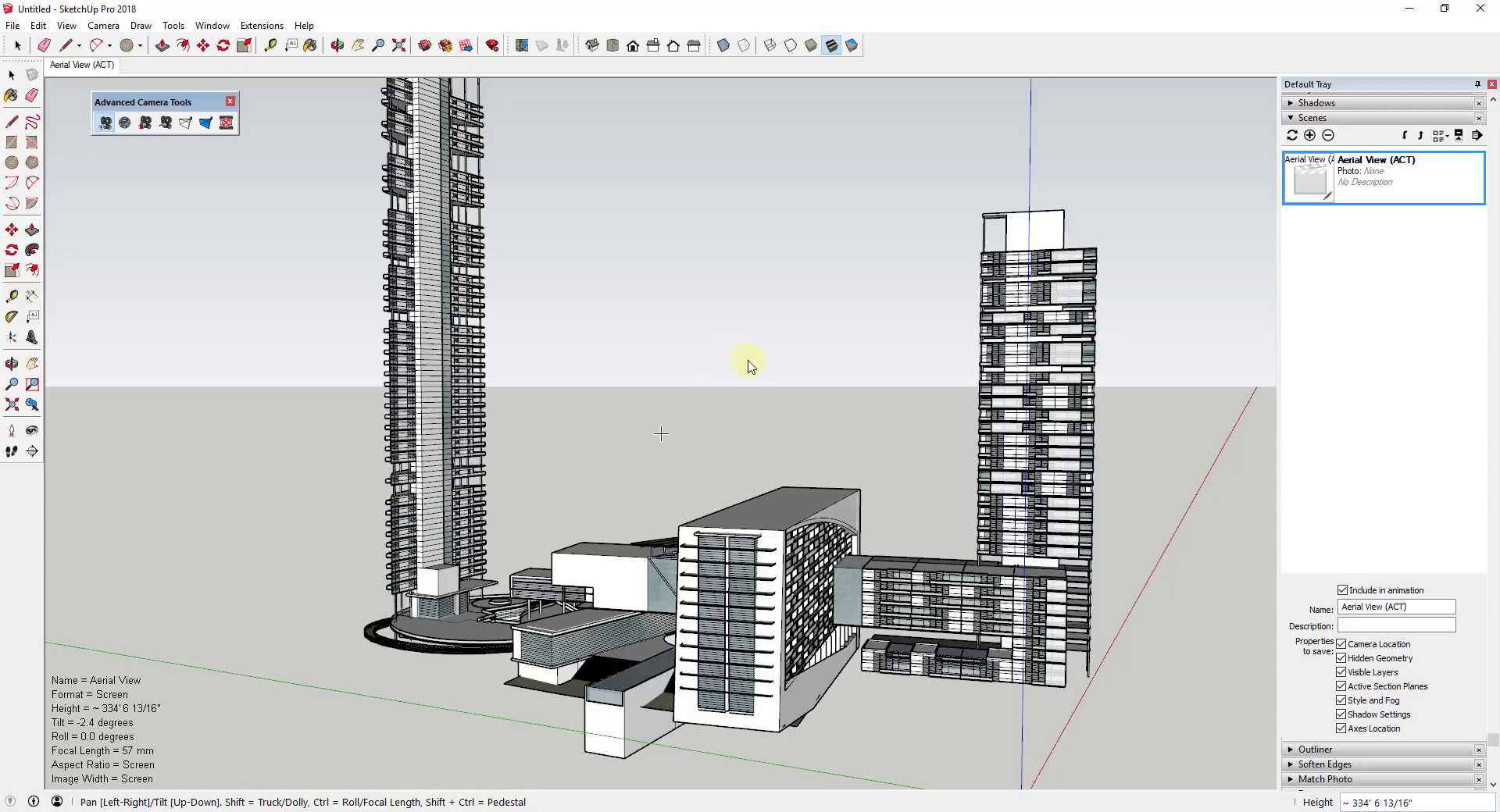
Tilt the Aerial View camera down to -4.2 degrees and dolly it toward the towers
{"action": "left_click_drag", "start_coordinate": [854, 422], "coordinate": [853, 418]}
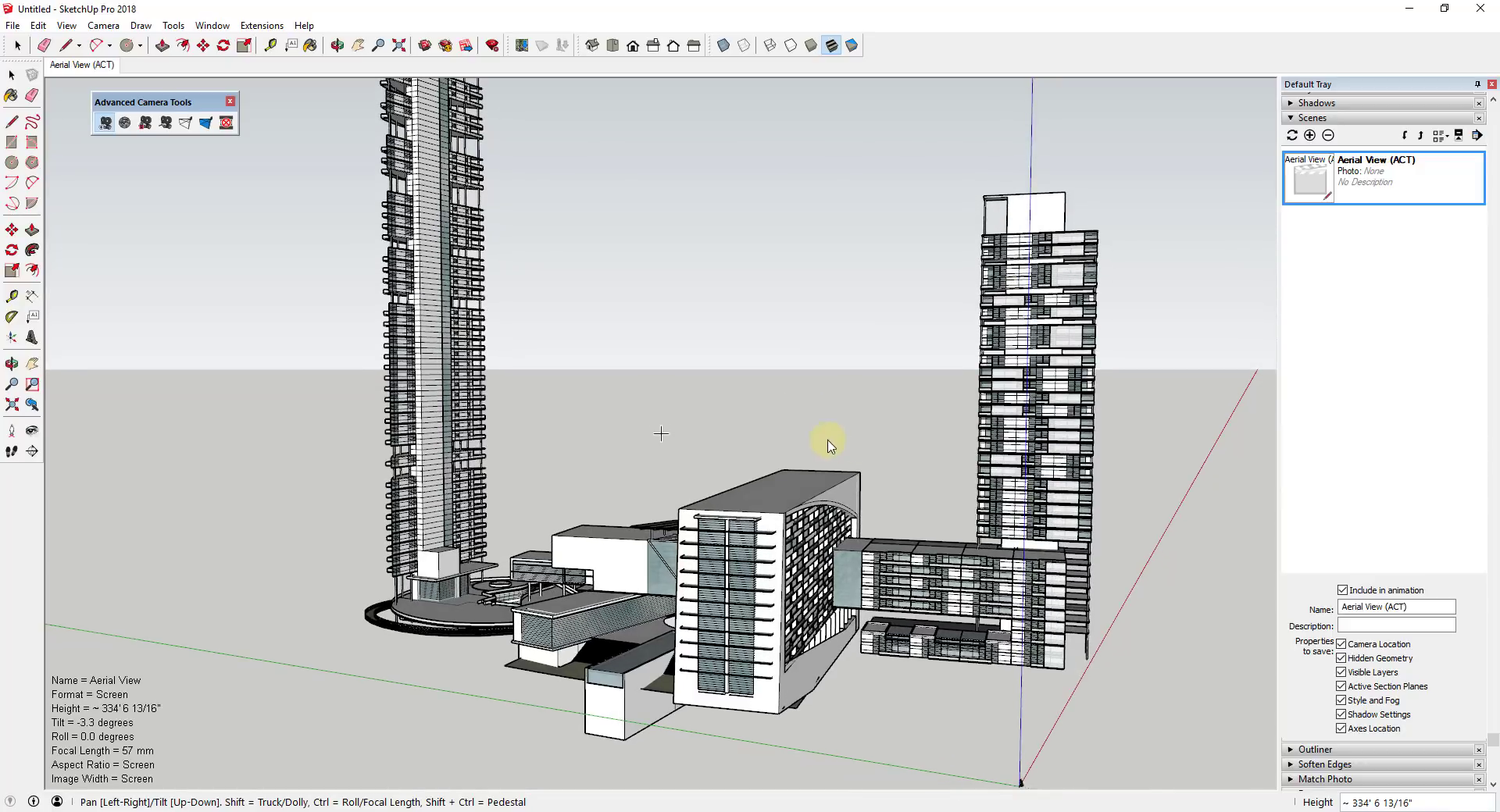
{"action": "left_click_drag", "start_coordinate": [774, 452], "coordinate": [770, 376]}
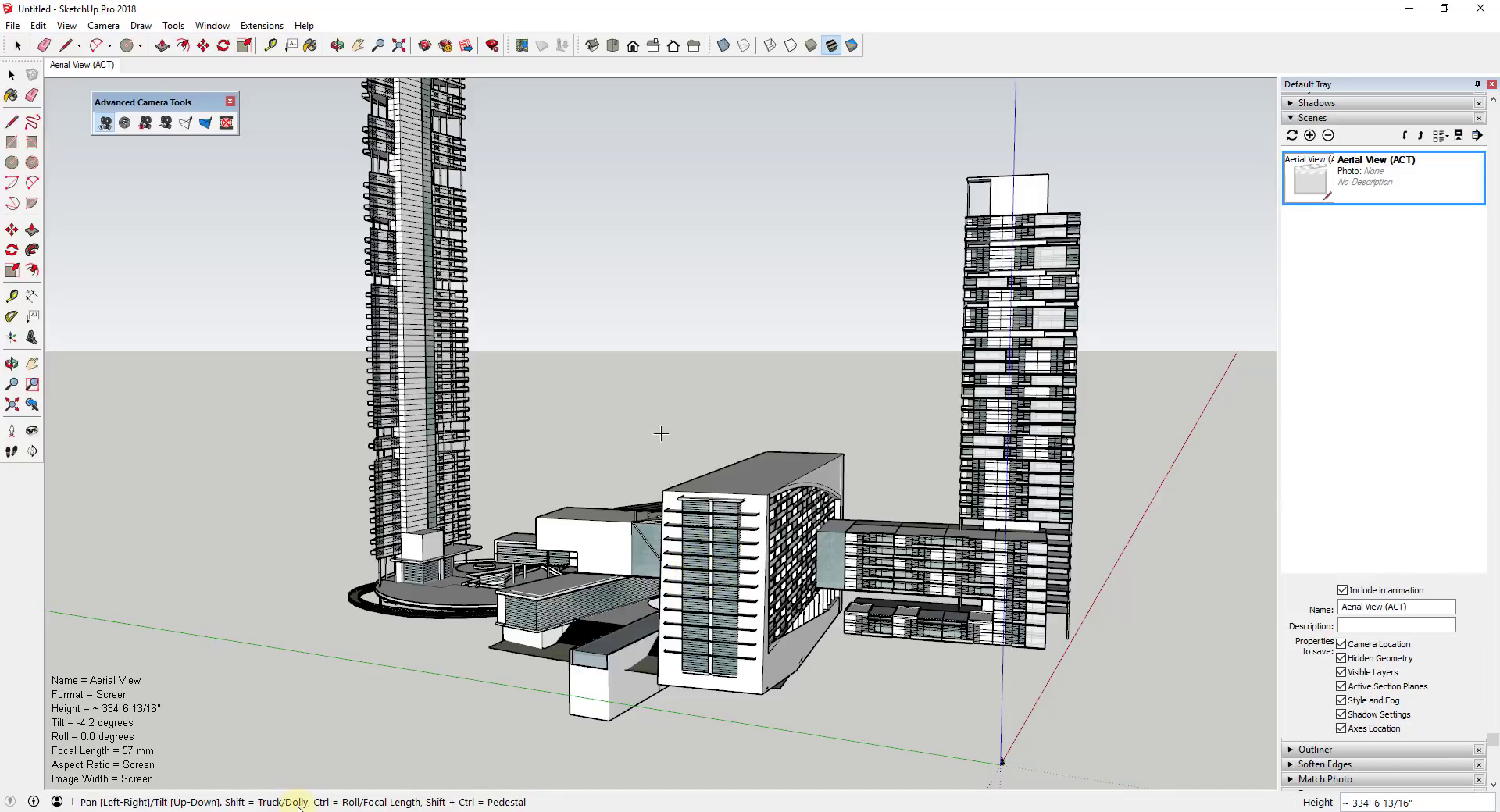
{"action": "key", "text": "shift"}
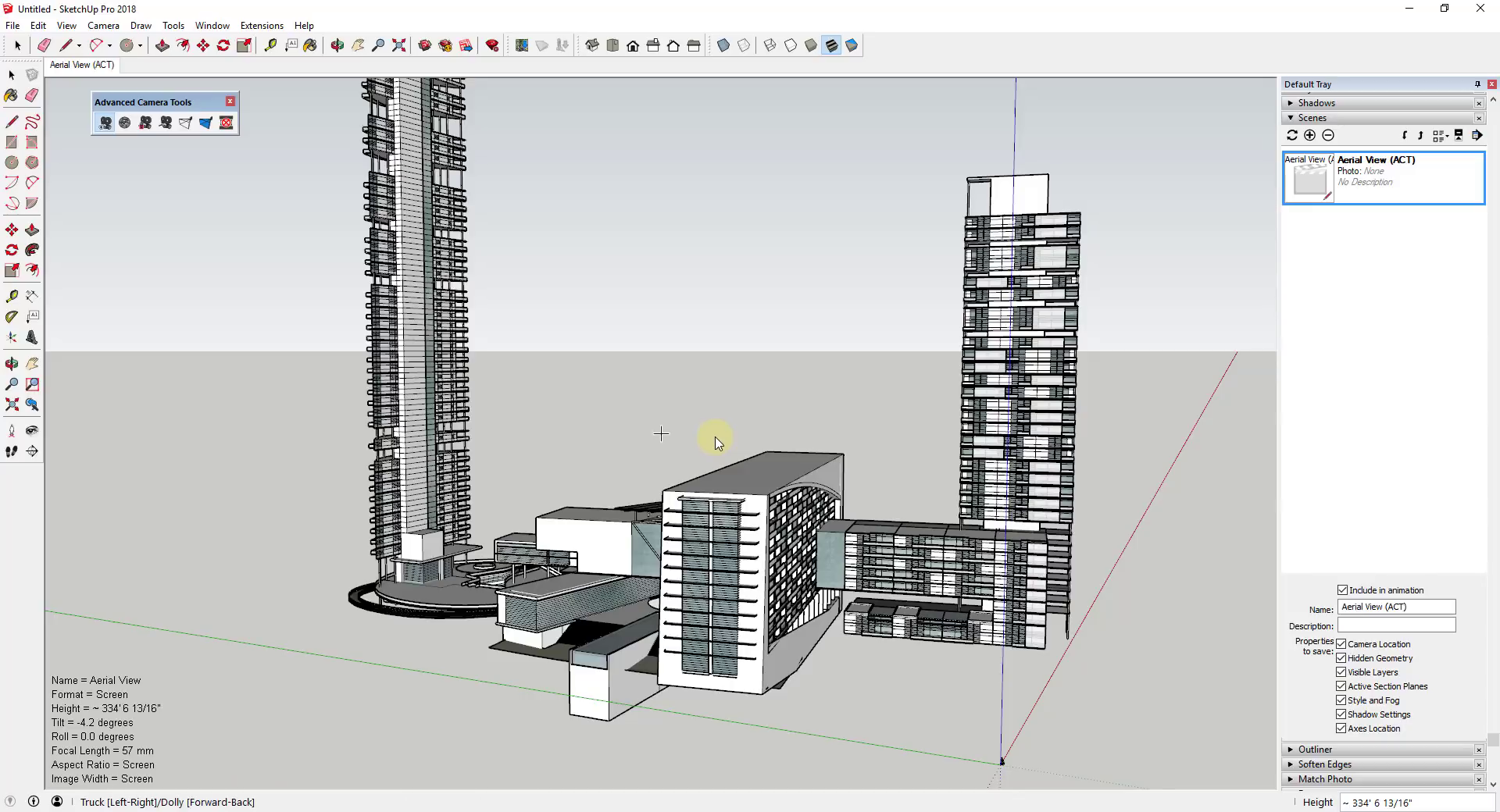
{"action": "left_click_drag", "start_coordinate": [716, 422], "coordinate": [753, 468], "text": "shift"}
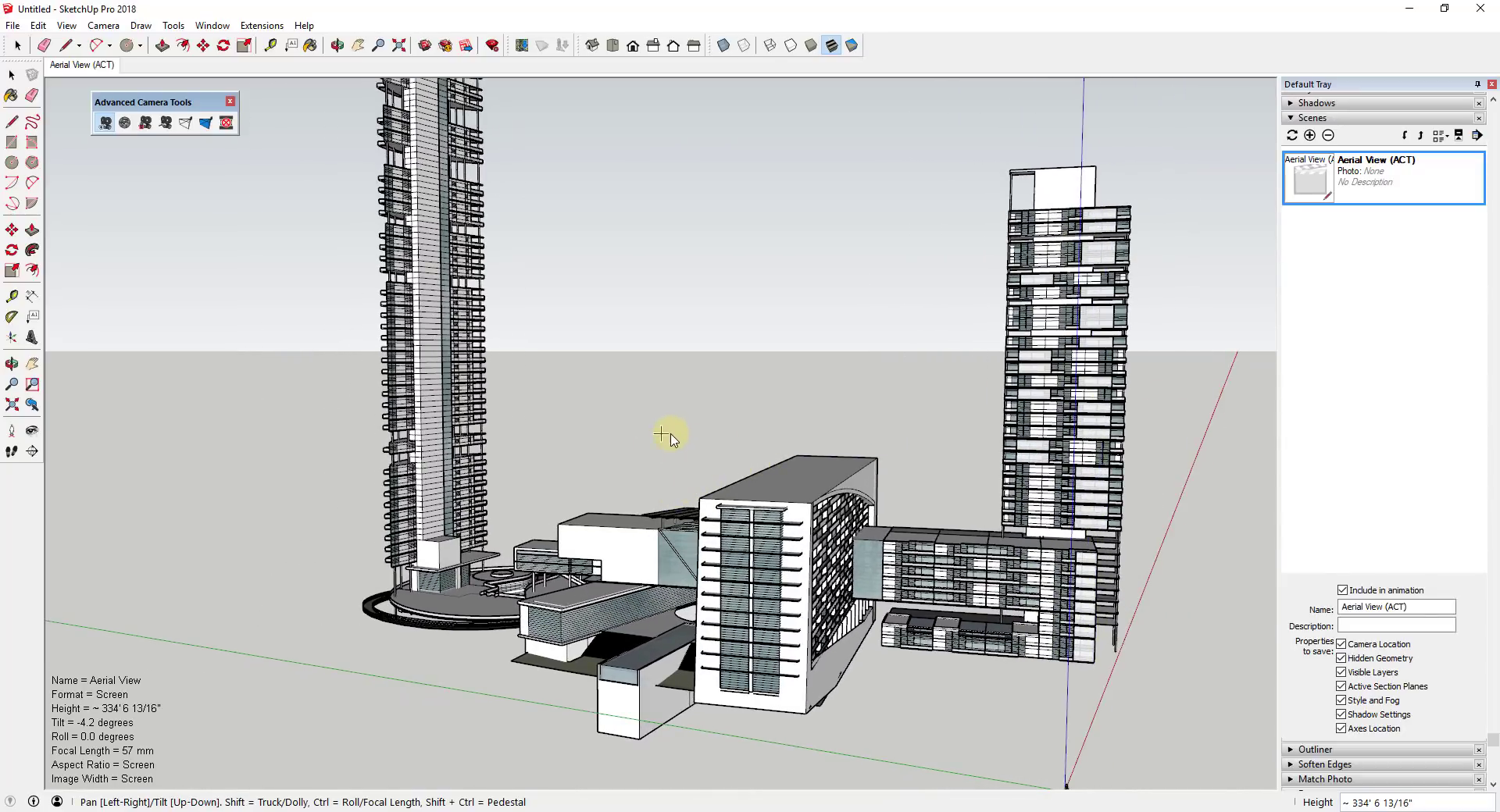
Roll the Aerial View camera and bring it back nearly level at 0.7 degrees
{"action": "key", "text": "ctrl"}
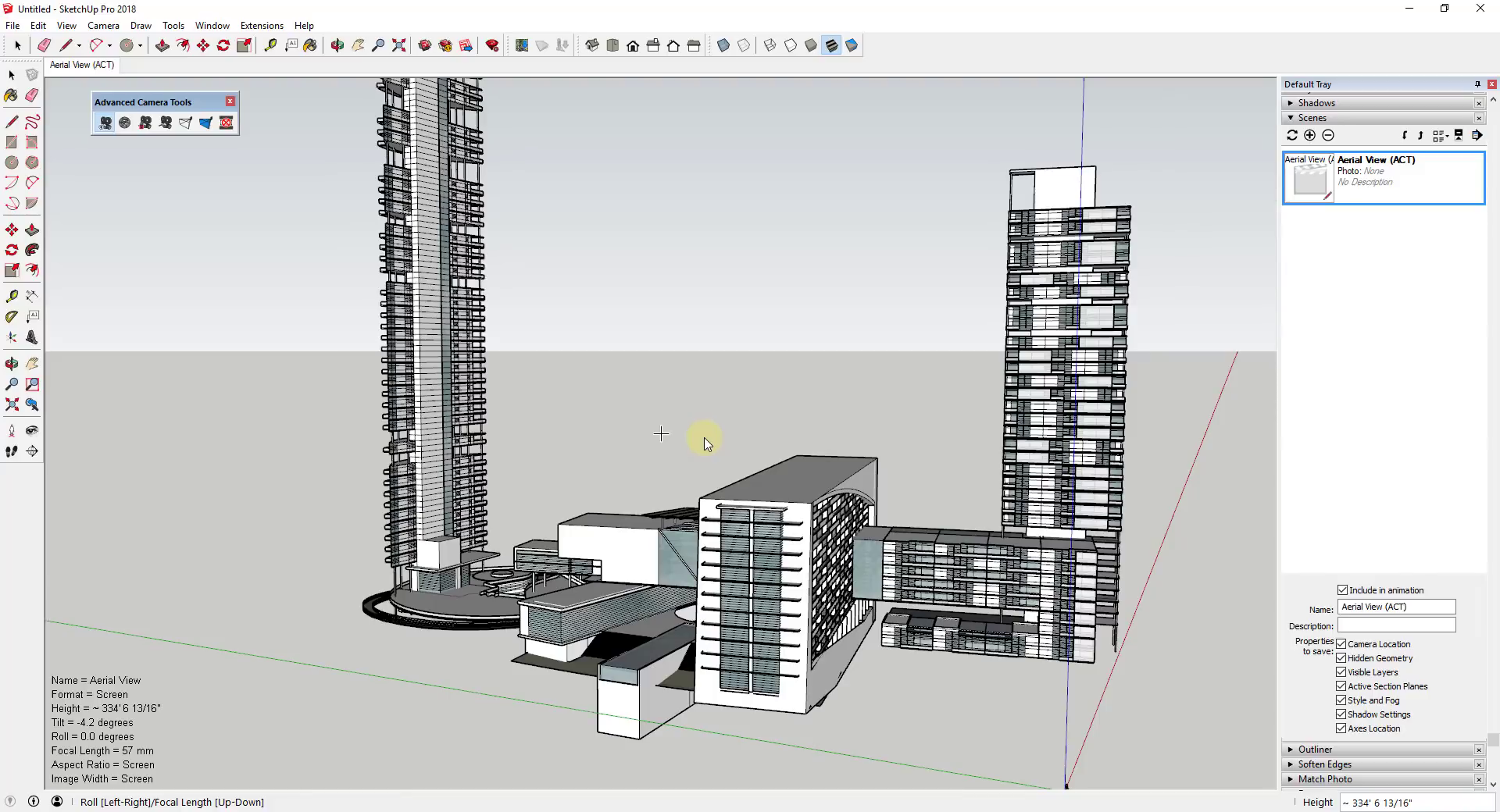
{"action": "left_click_drag", "start_coordinate": [705, 439], "coordinate": [705, 440], "text": "ctrl"}
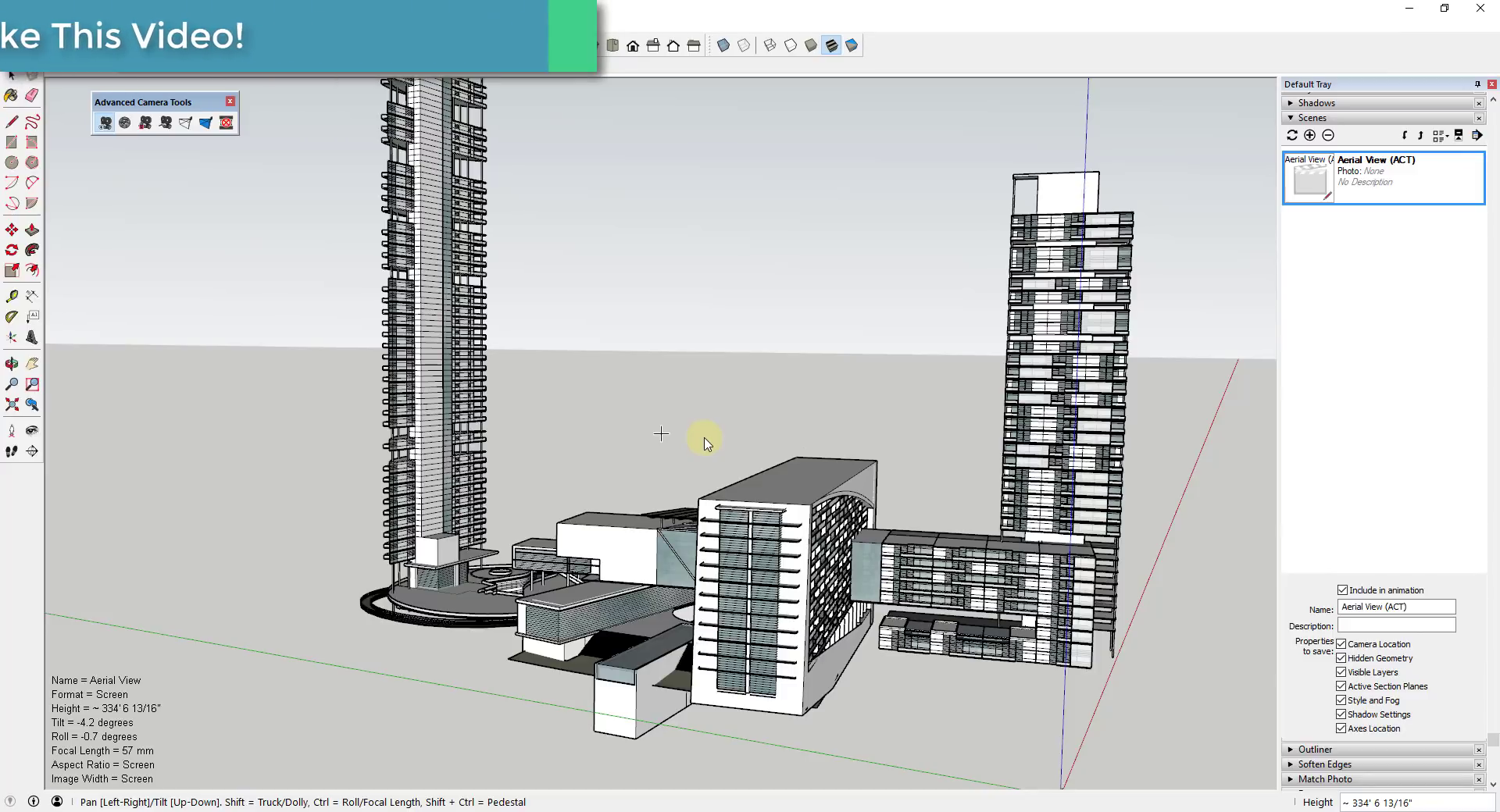
{"action": "key", "text": "ctrl"}
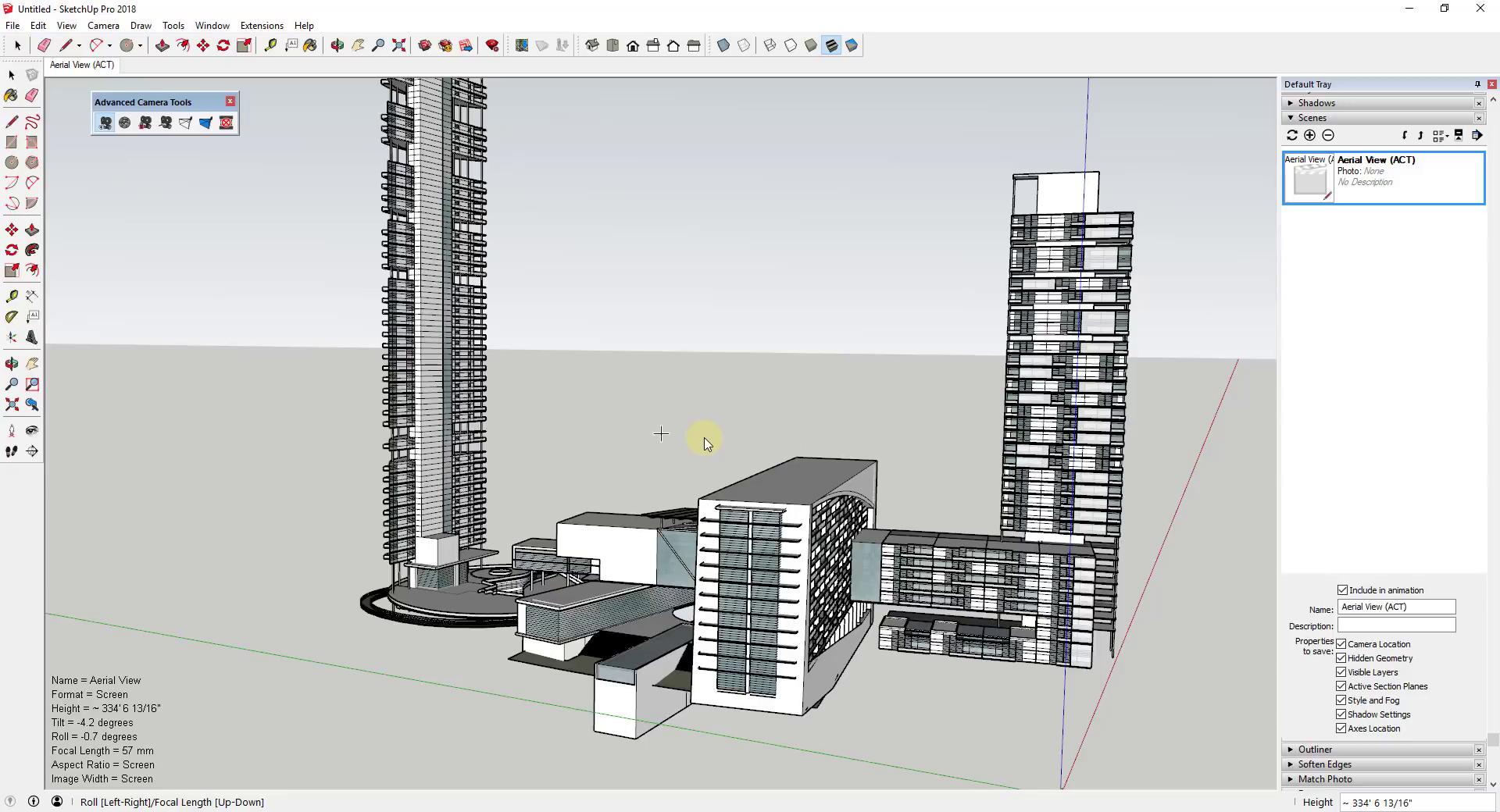
{"action": "key", "text": "ctrl+Right"}
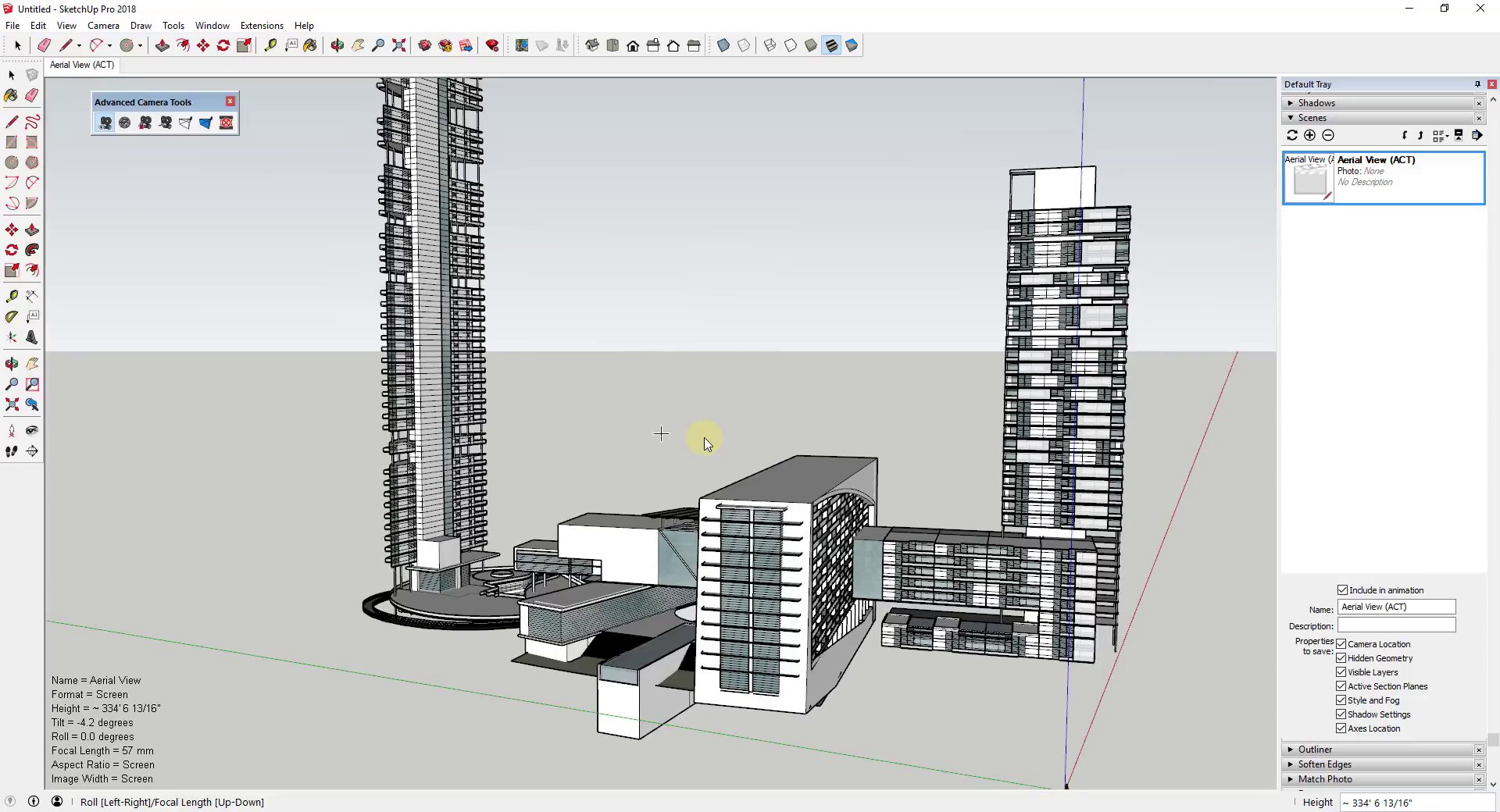
{"action": "key", "text": "Right"}
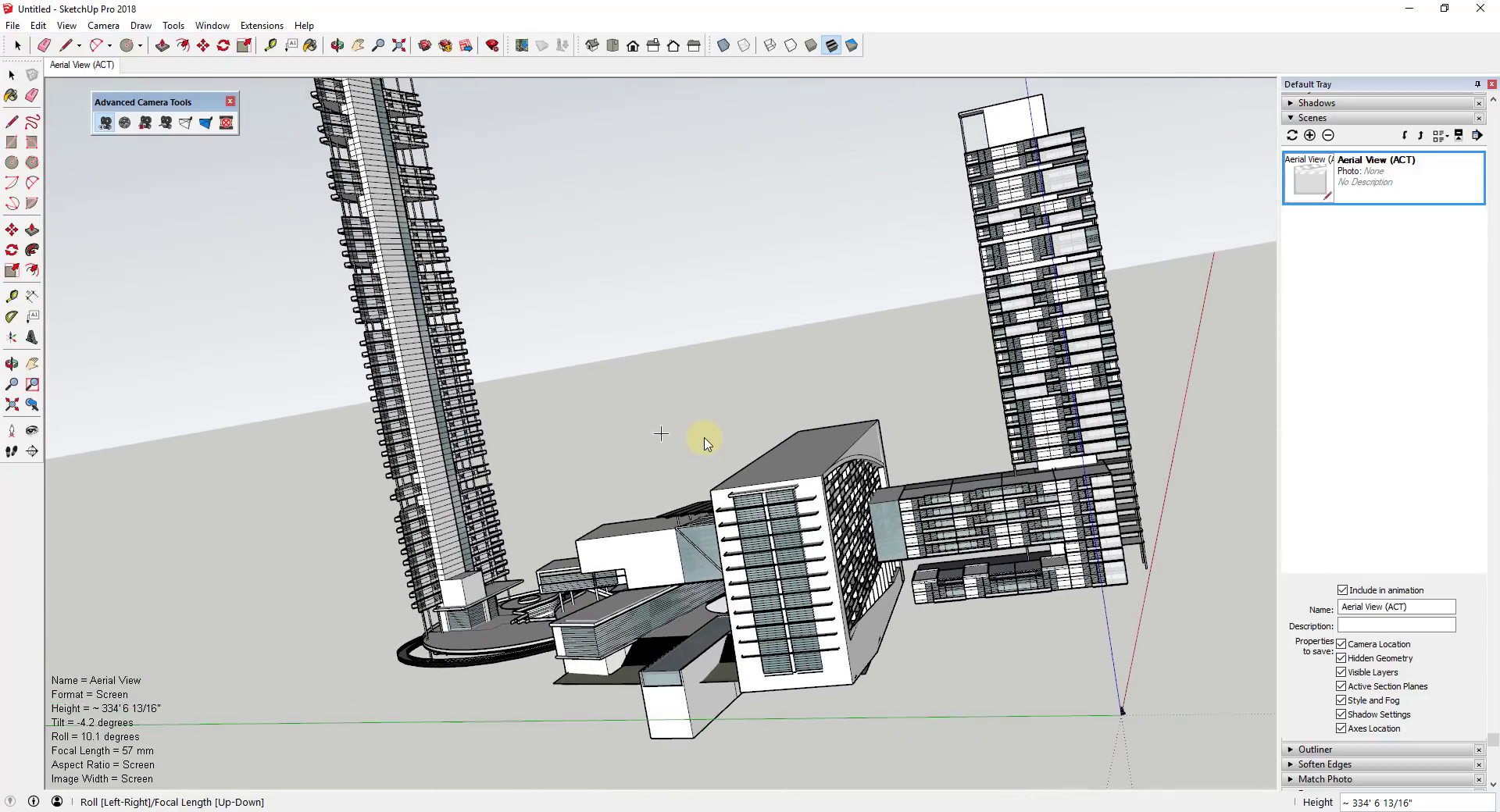
{"action": "key", "text": "Right"}
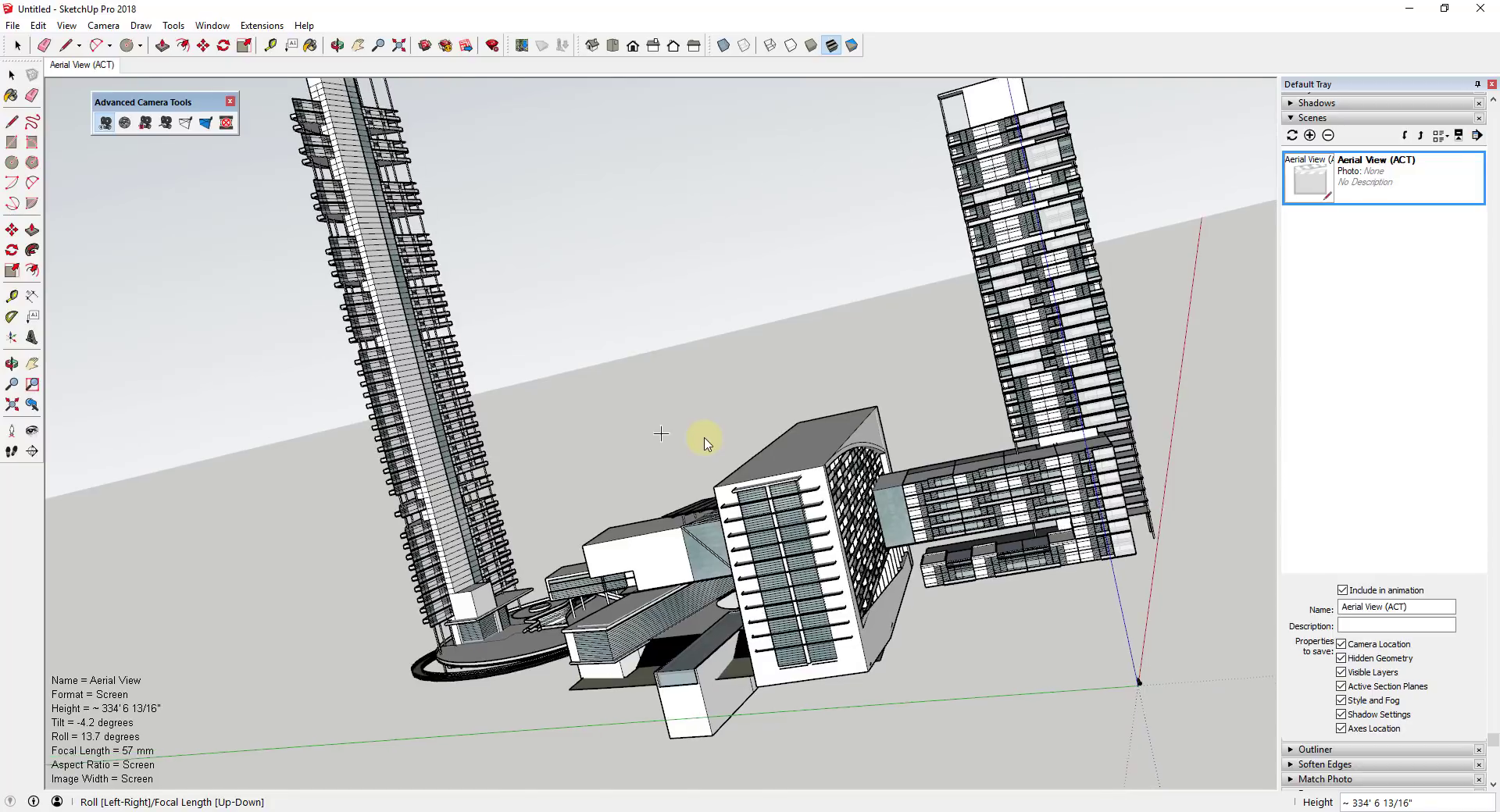
{"action": "key", "text": "Left"}
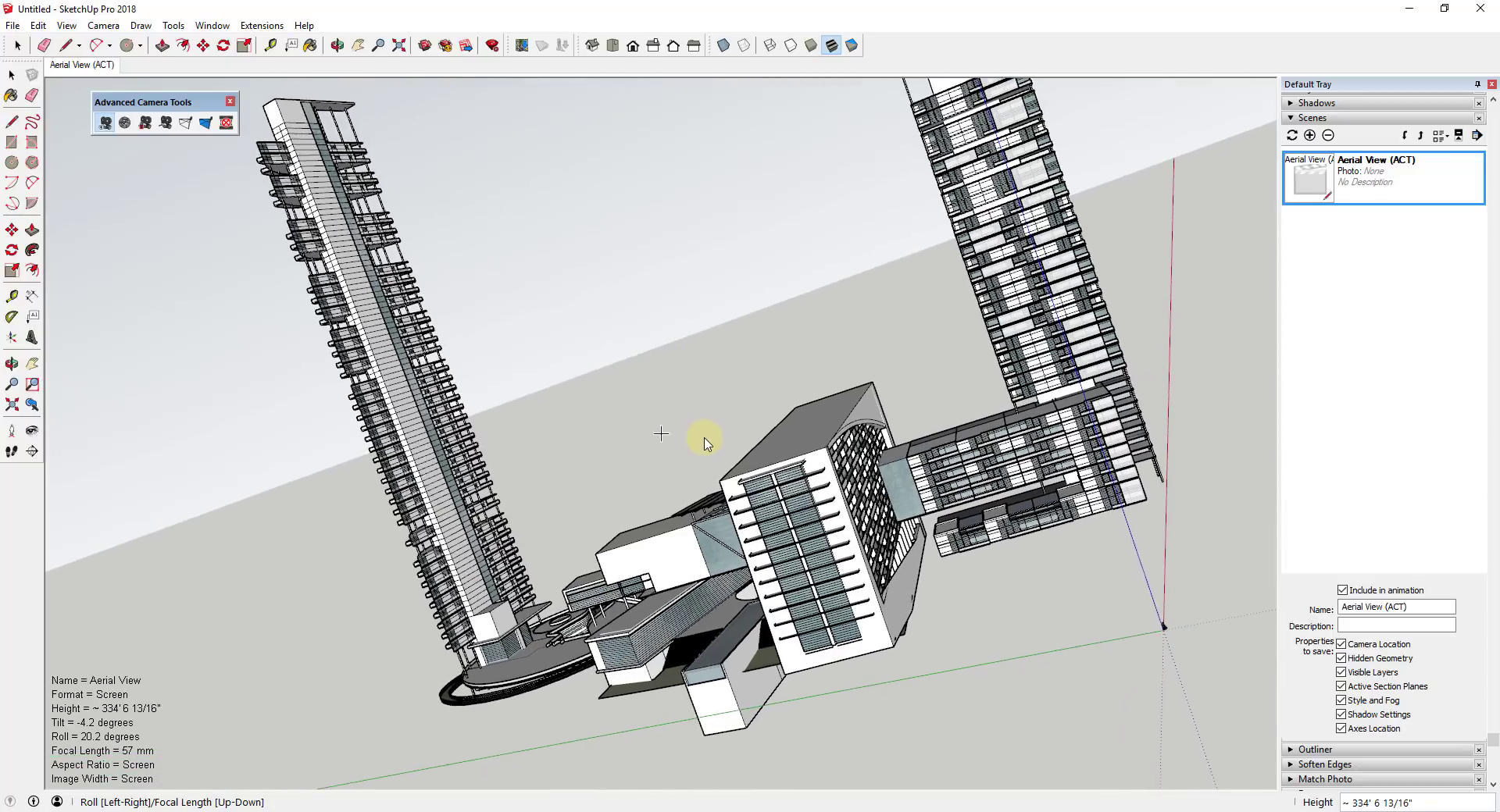
{"action": "key", "text": "Left"}
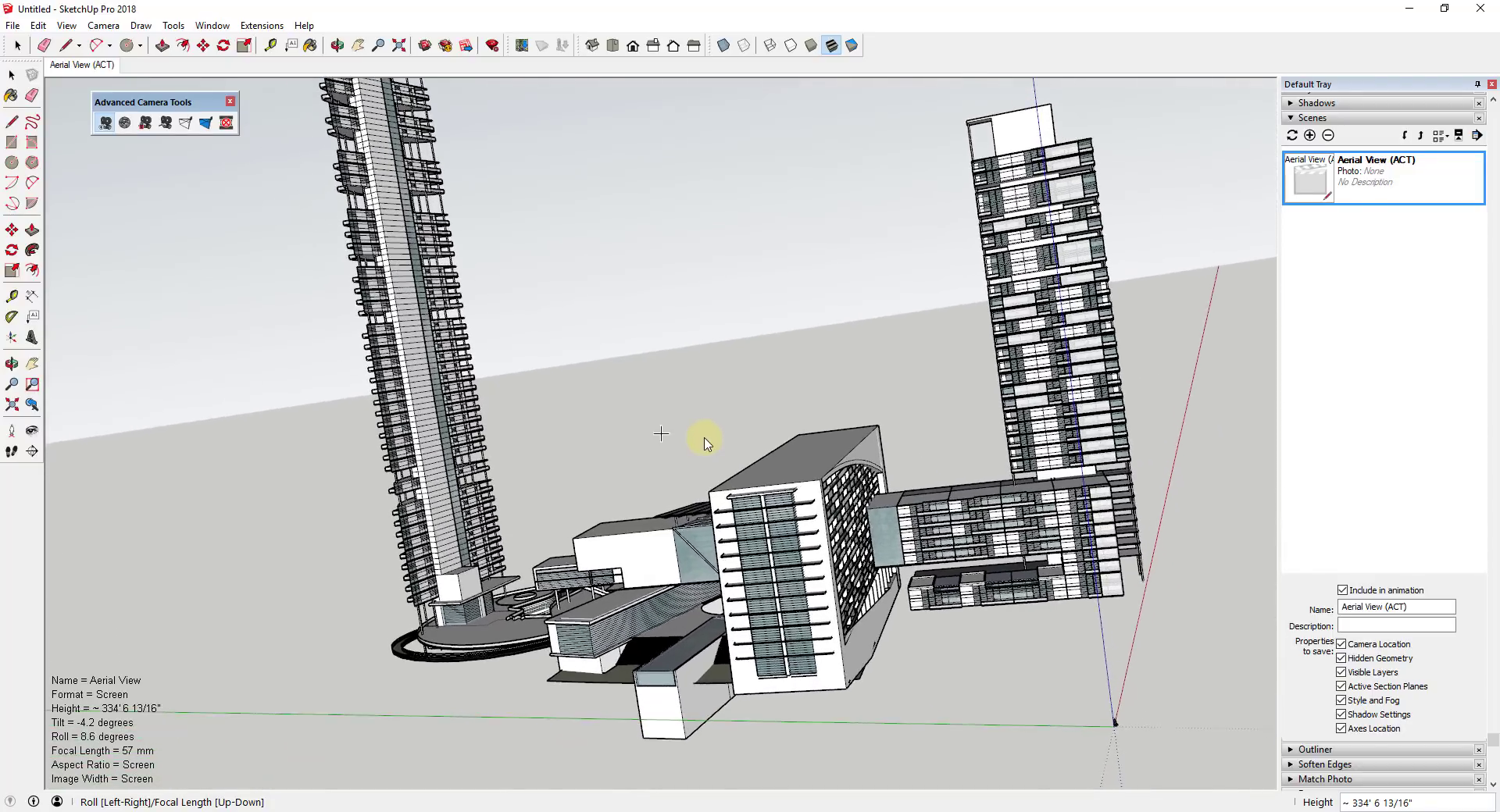
{"action": "key", "text": "Up"}
Set the Aerial View camera's focal length to 60 mm
{"action": "key", "text": "Down"}
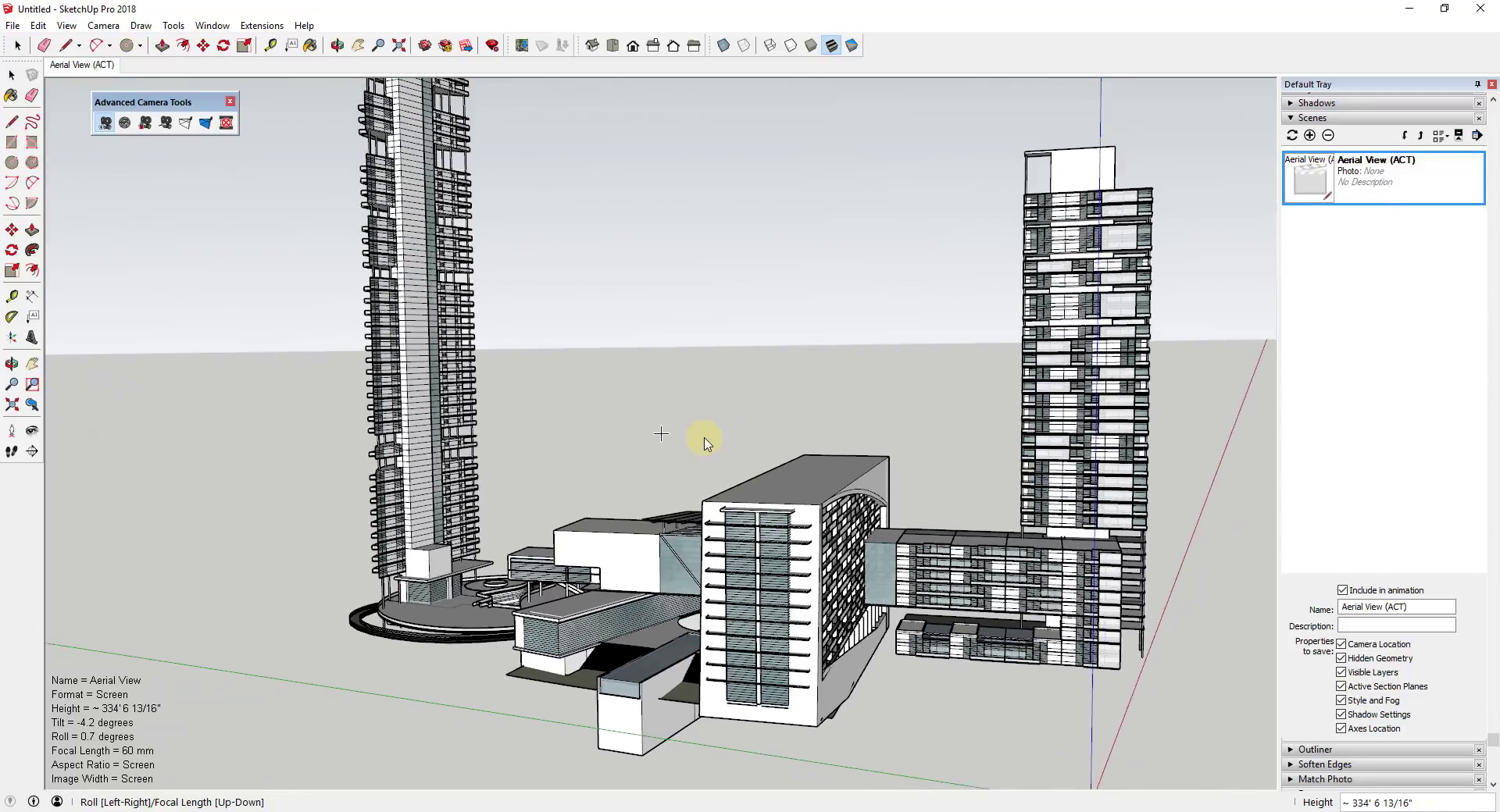
{"action": "key", "text": "Up"}
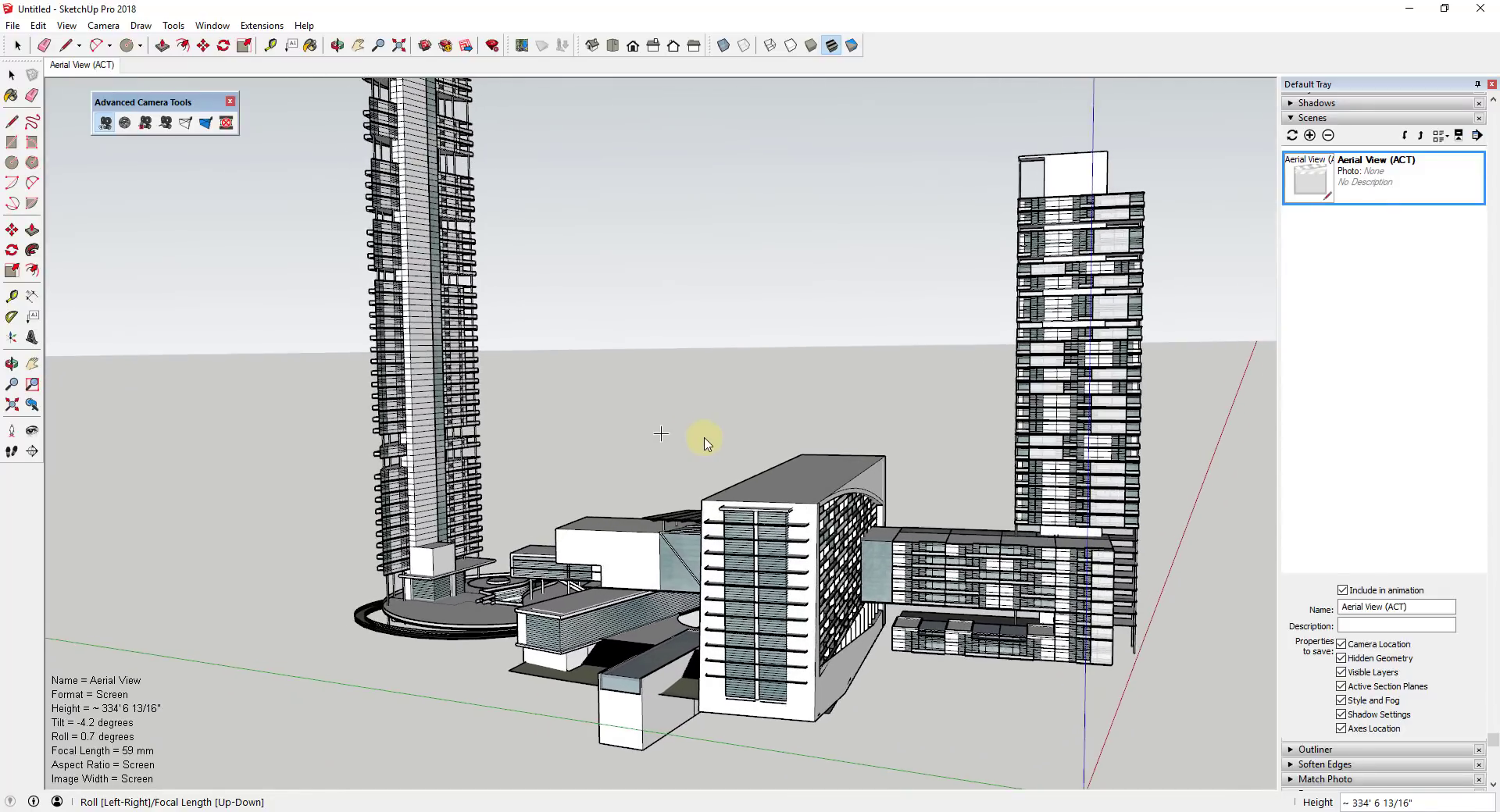
{"action": "key", "text": "Down"}
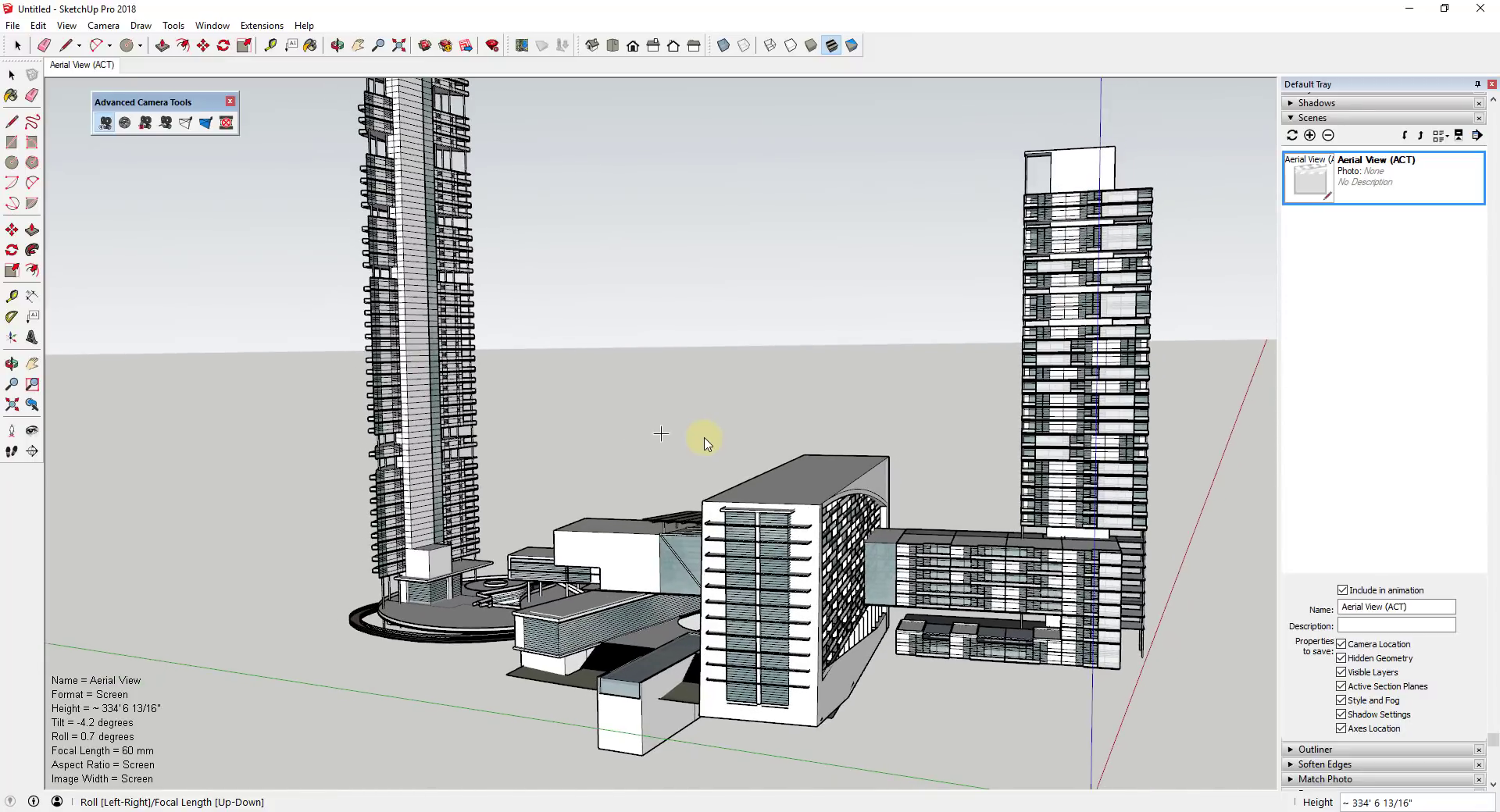
{"action": "key", "text": "ctrl"}
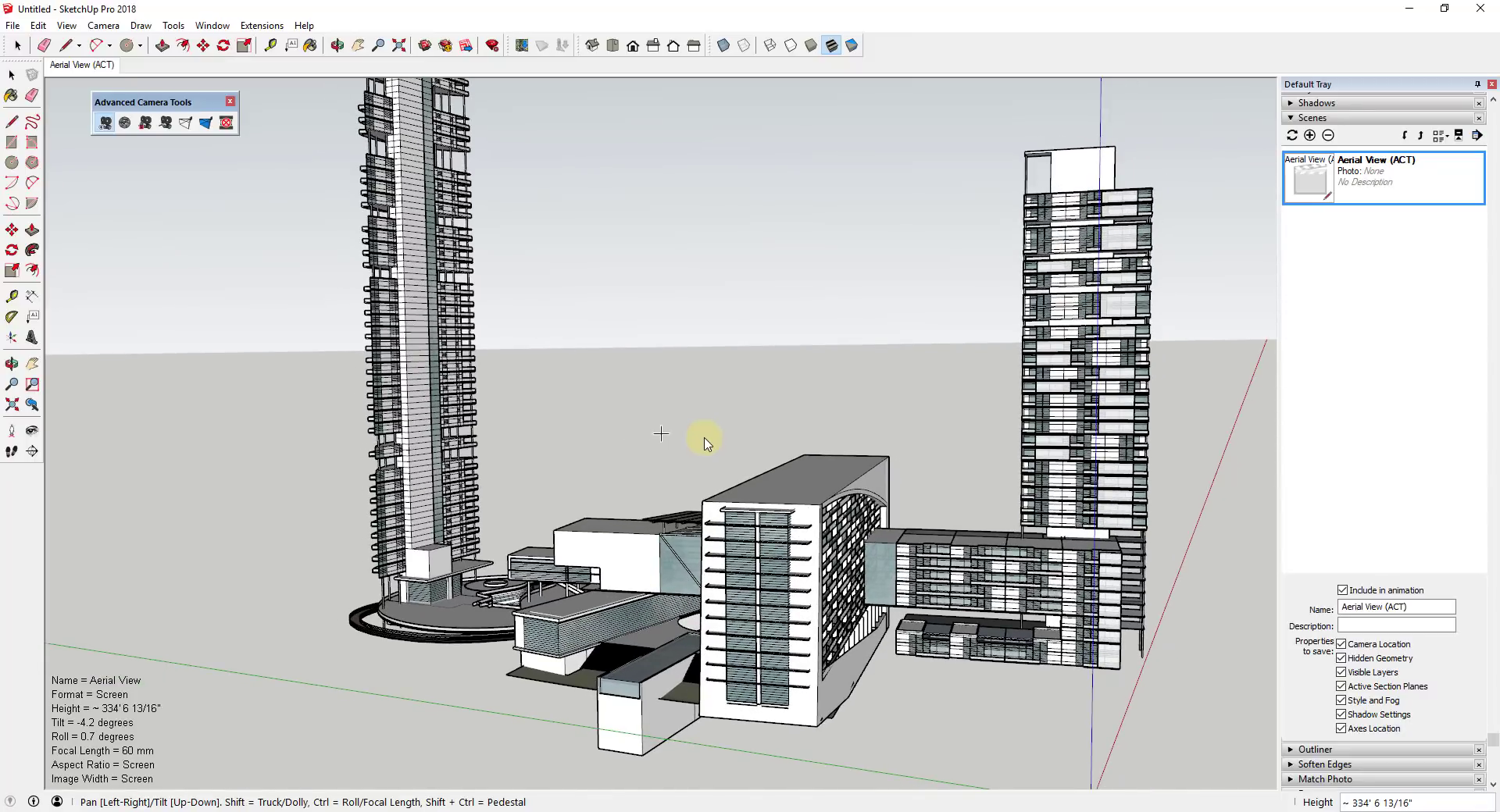
Lower the camera to about 218' 4 3/4" and truck it sideways to centre the podium
{"action": "key", "text": "ctrl"}
{"action": "key", "text": "Up"}
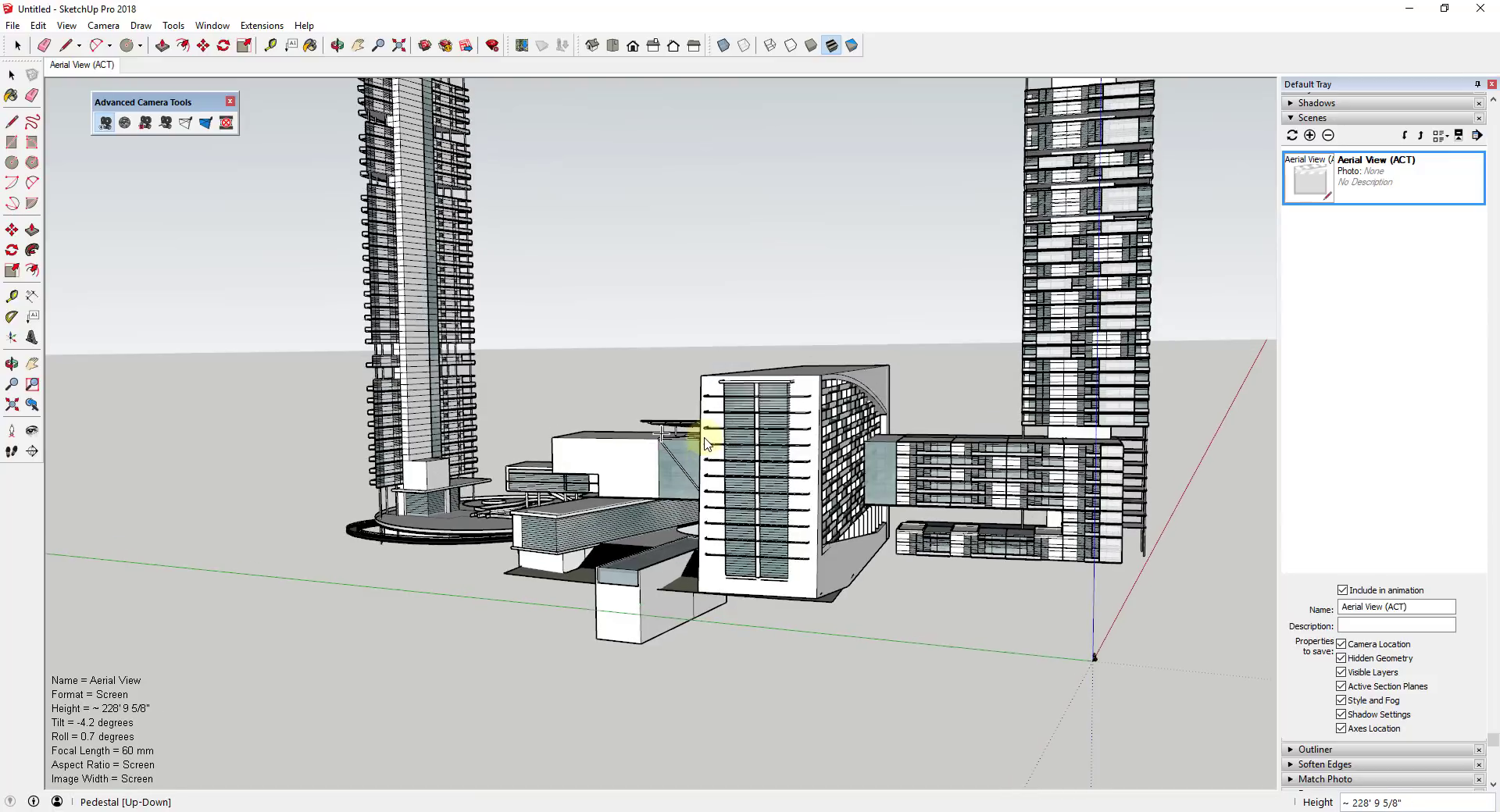
{"action": "key", "text": "Down"}
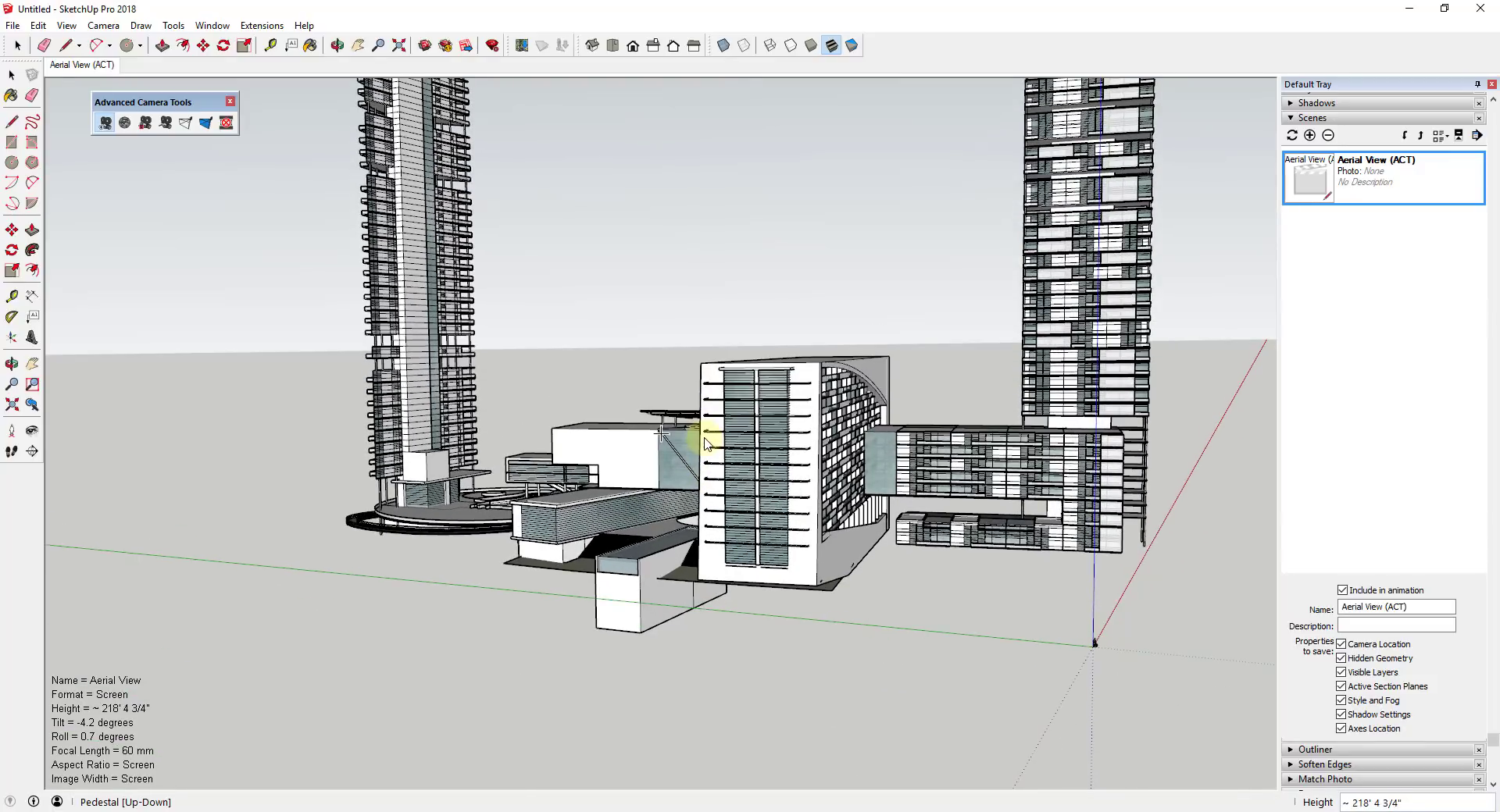
{"action": "key", "text": "shift+Right"}
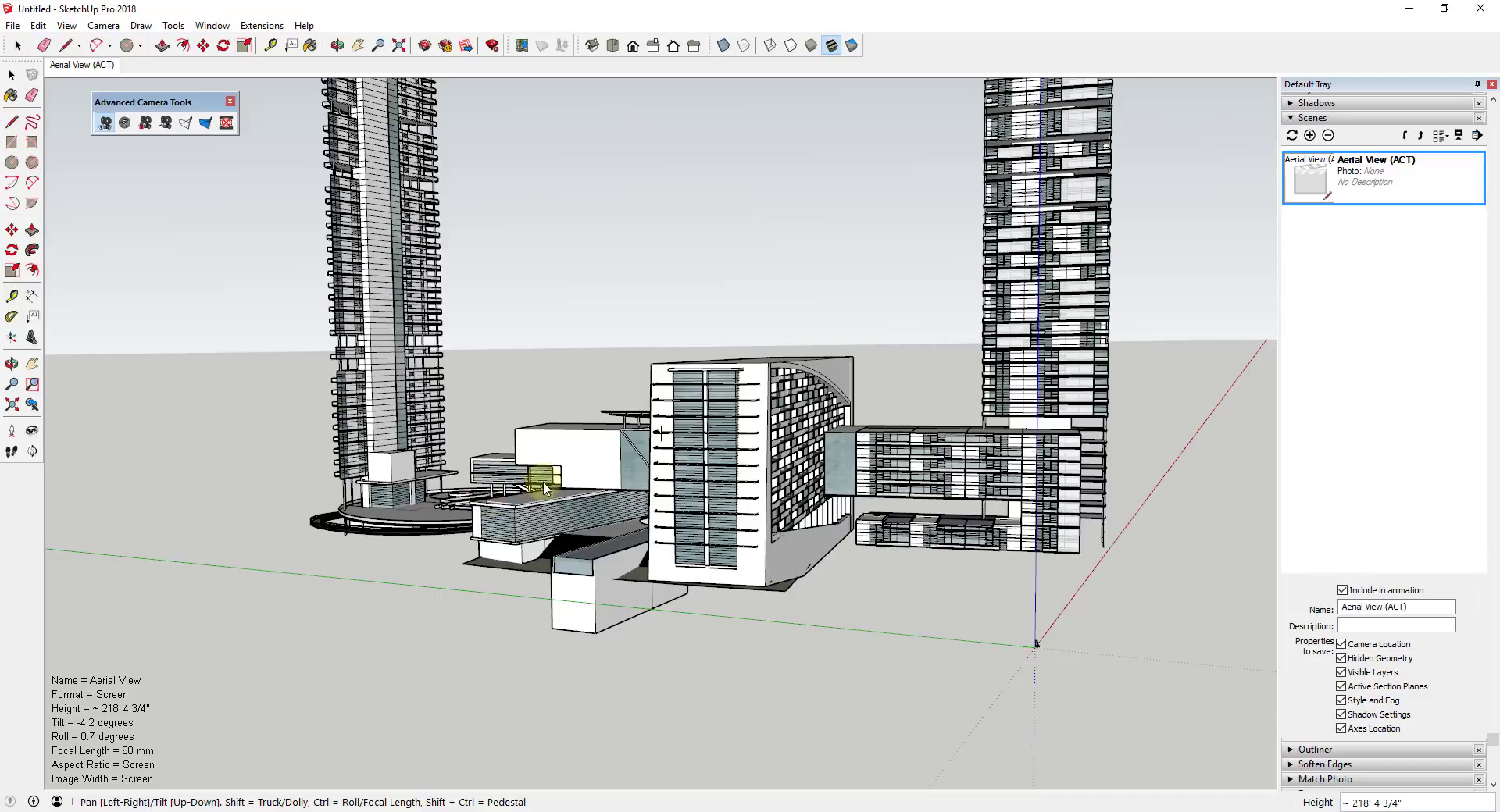
{"action": "right_click", "coordinate": [610, 397]}
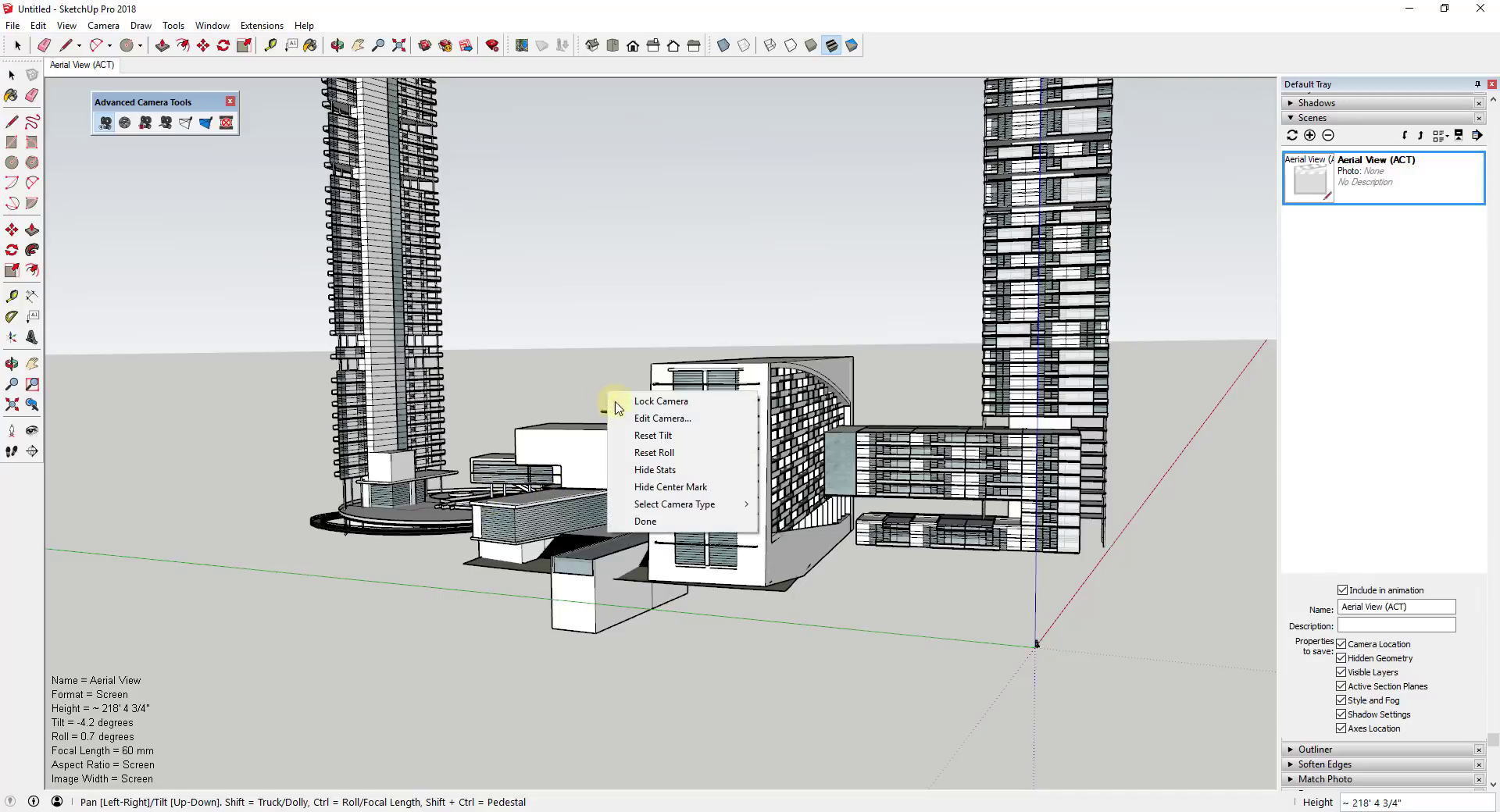
Lock the Aerial View camera, then orbit and zoom around the buildings
{"action": "left_click", "coordinate": [678, 405]}
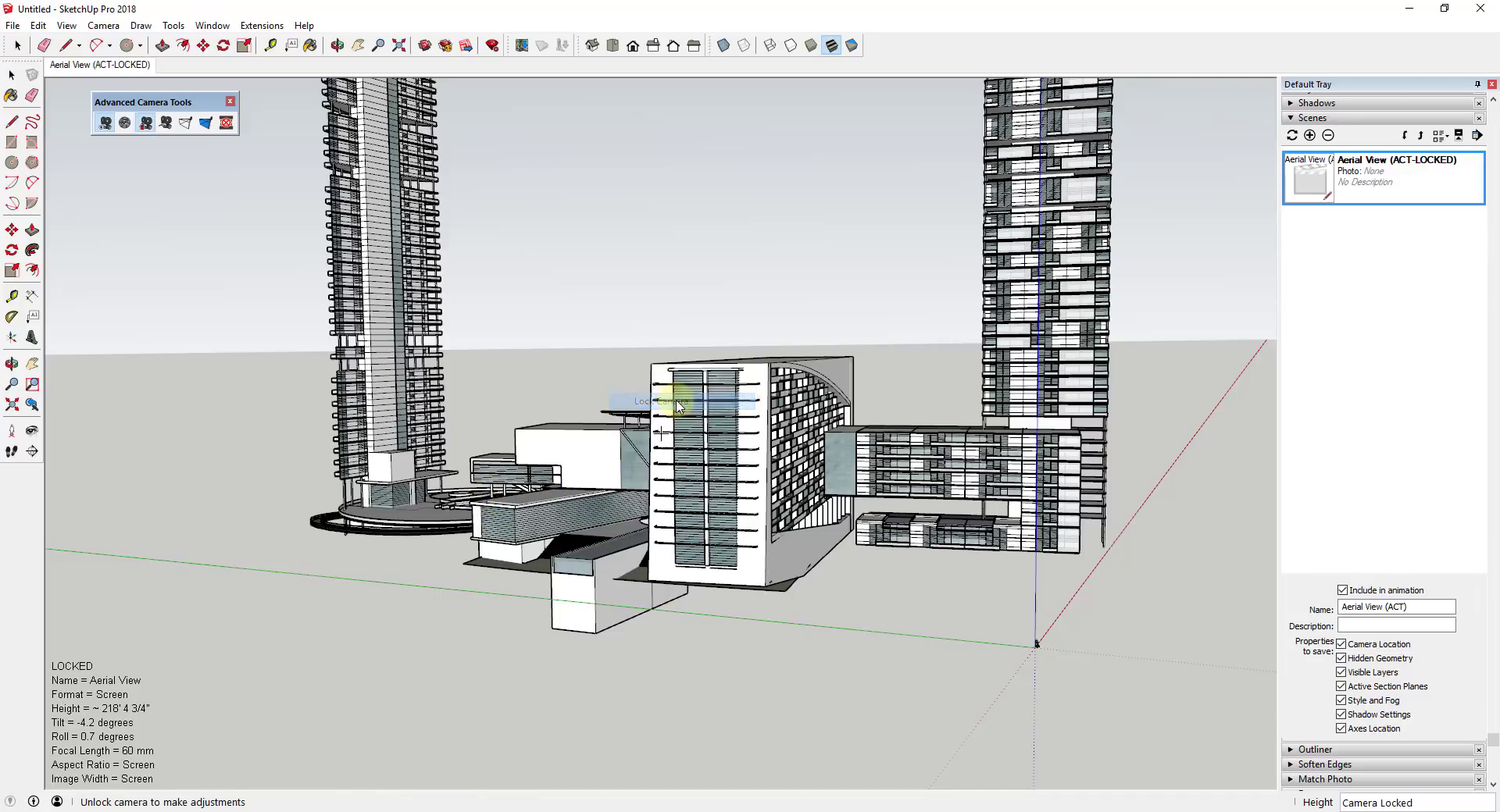
{"action": "middle_click_drag", "start_coordinate": [590, 520], "coordinate": [702, 502]}
{"action": "scroll", "coordinate": [860, 509], "scroll_direction": "up", "scroll_amount": 2}
{"action": "scroll", "coordinate": [613, 514], "scroll_direction": "up", "scroll_amount": 4}
{"action": "scroll", "coordinate": [547, 514], "scroll_direction": "down", "scroll_amount": 3}
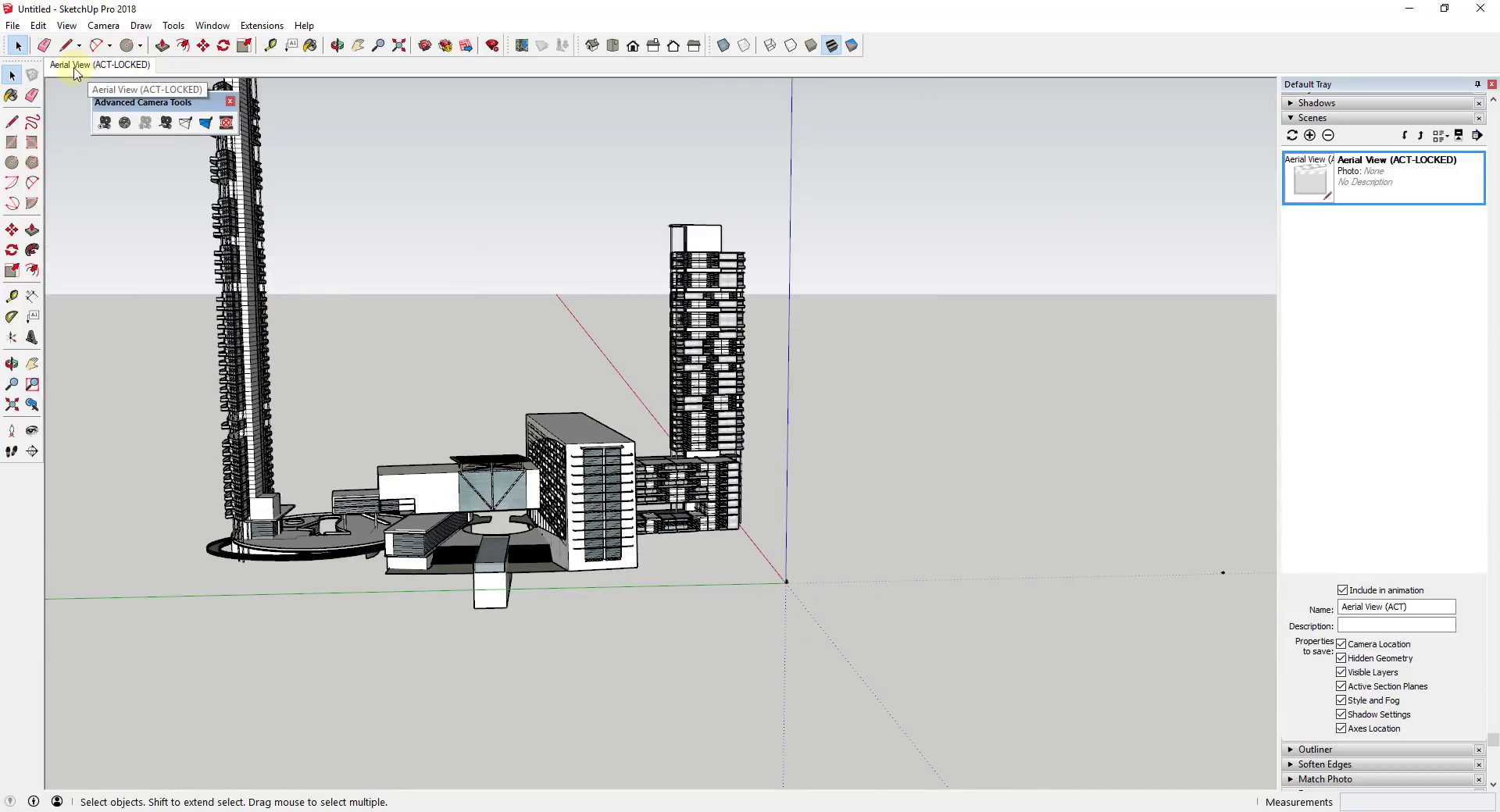
{"action": "middle_click_drag", "start_coordinate": [336, 394], "coordinate": [703, 476]}
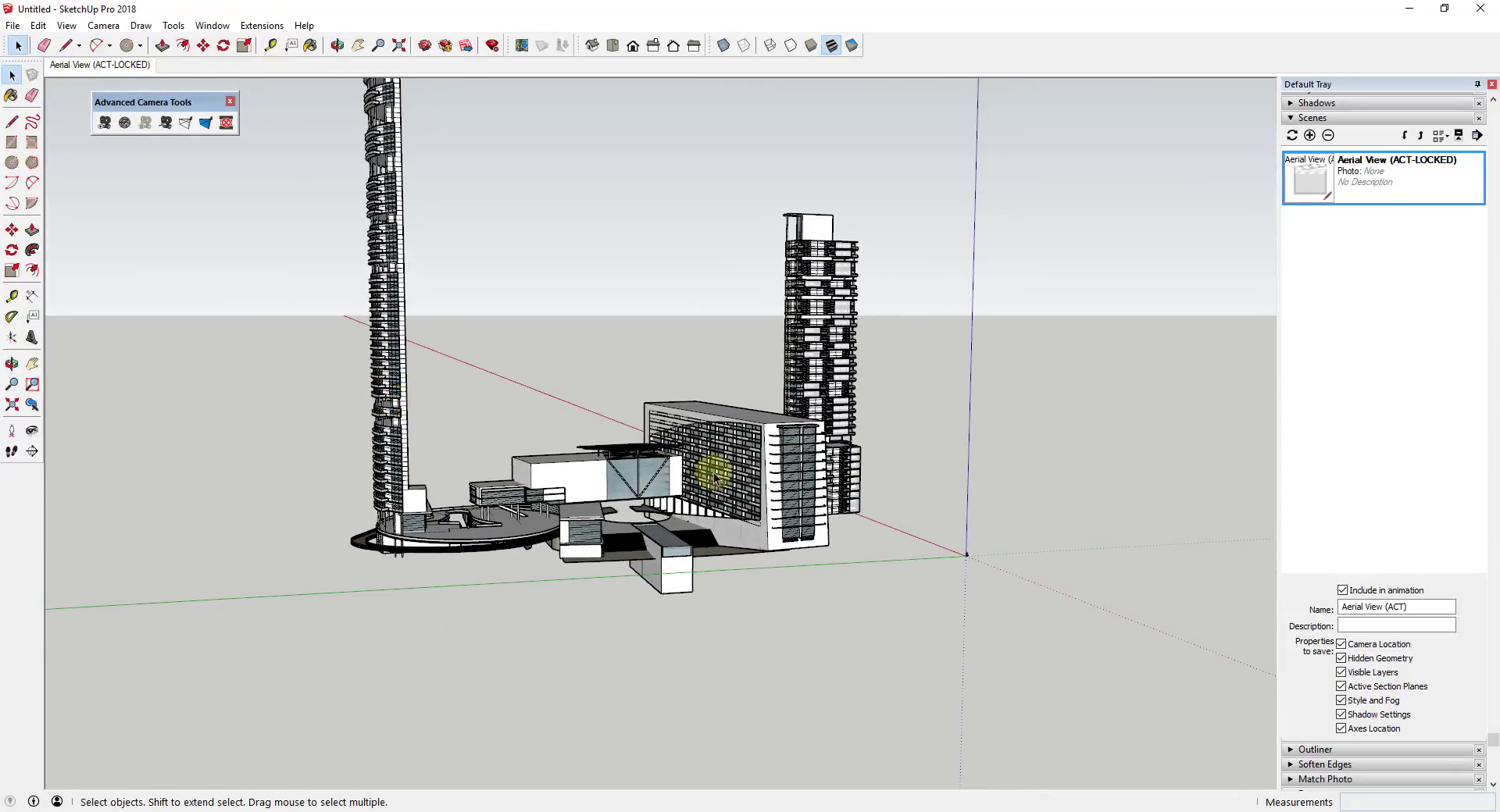
{"action": "scroll", "coordinate": [530, 521], "scroll_direction": "up", "scroll_amount": 1}
{"action": "middle_click_drag", "start_coordinate": [529, 522], "coordinate": [859, 469]}
Return to the Aerial View (ACT-LOCKED) scene and orbit slightly away from it
{"action": "left_click", "coordinate": [79, 66]}
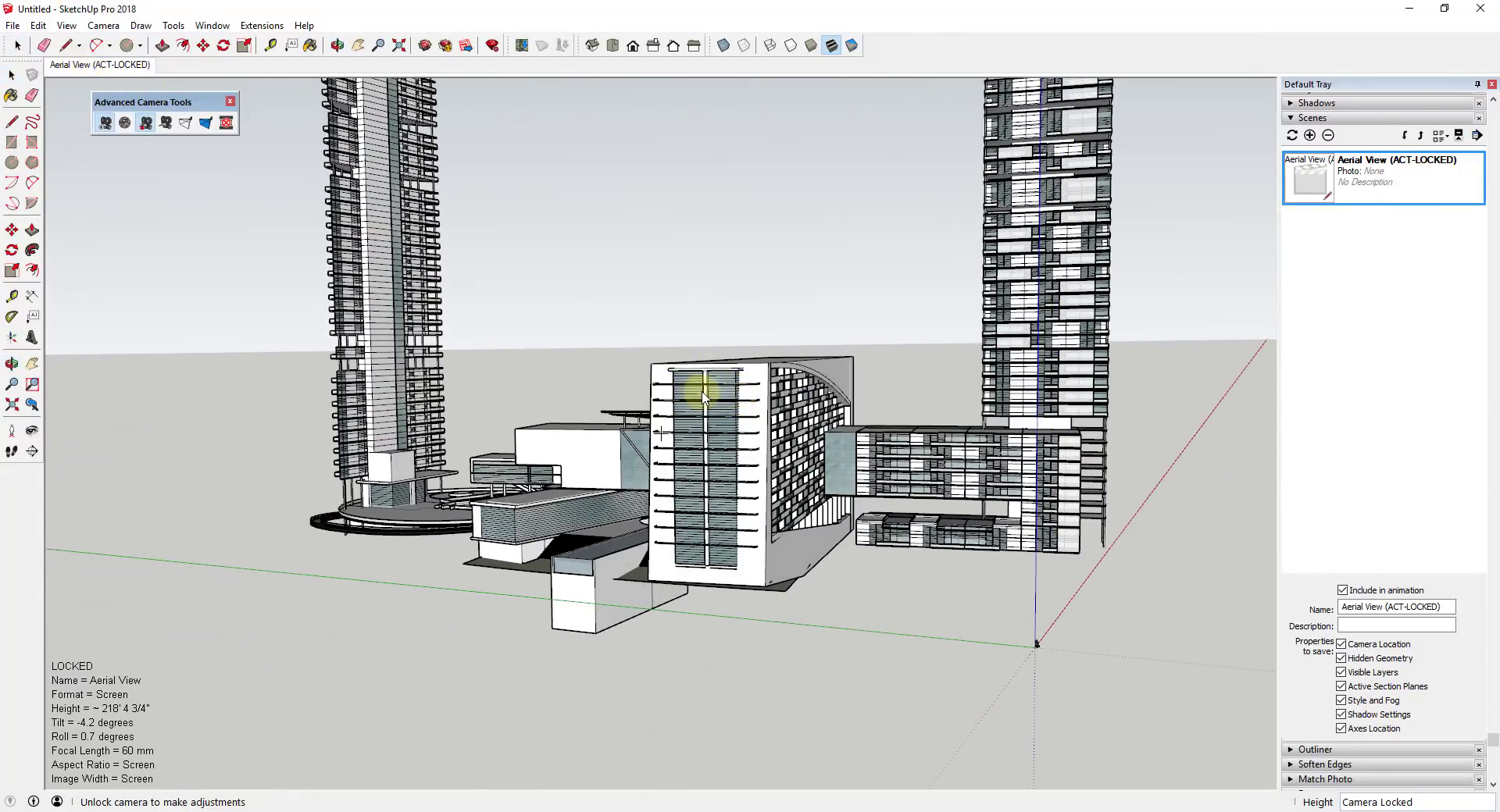
{"action": "key", "text": "space"}
{"action": "middle_click_drag", "start_coordinate": [714, 396], "coordinate": [829, 413]}
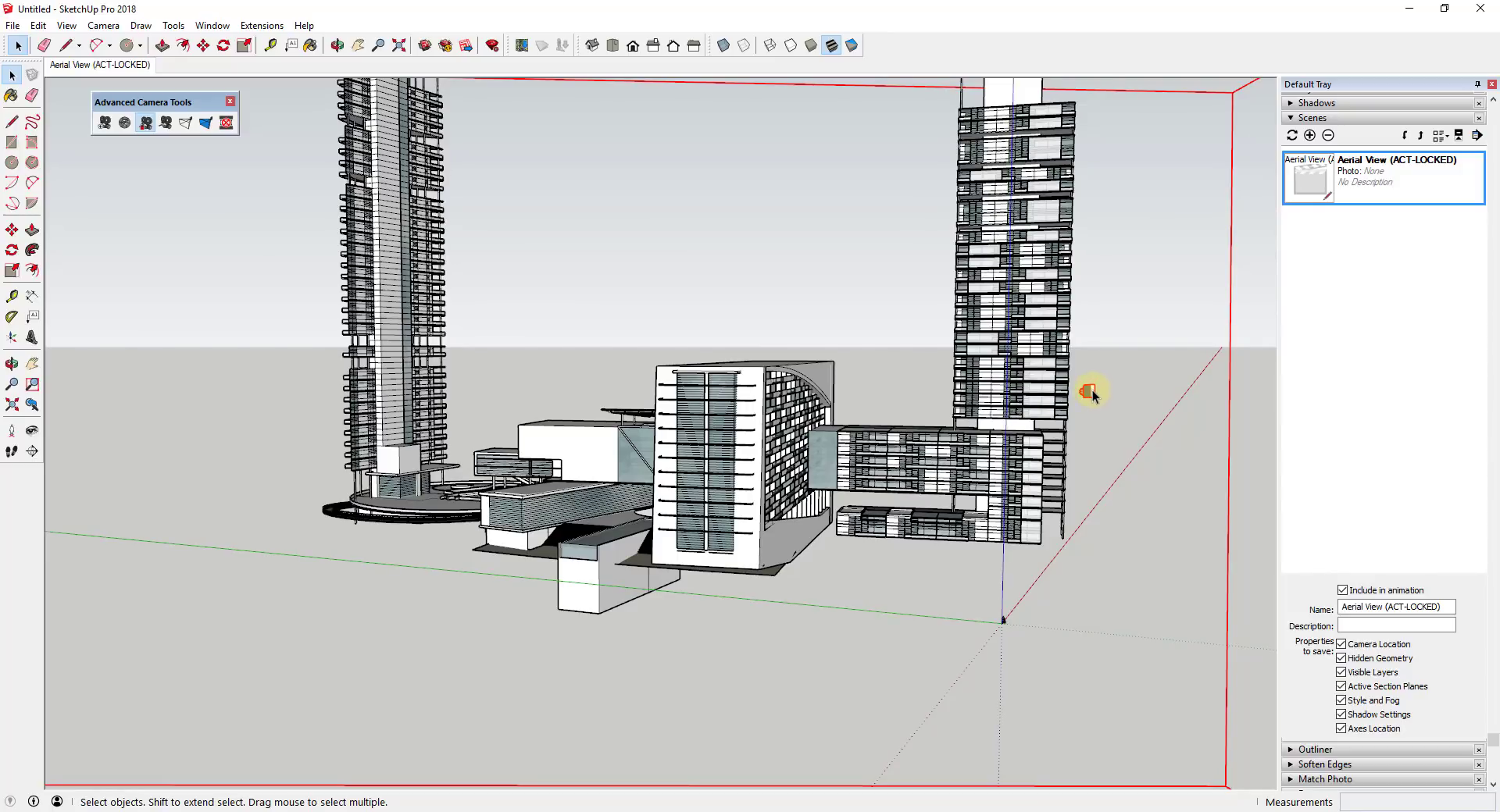
Zoom into the podium and aim an eye-level view at about 40' 8 1/8" up at the tower
{"action": "scroll", "coordinate": [398, 496], "scroll_direction": "up", "scroll_amount": 10}
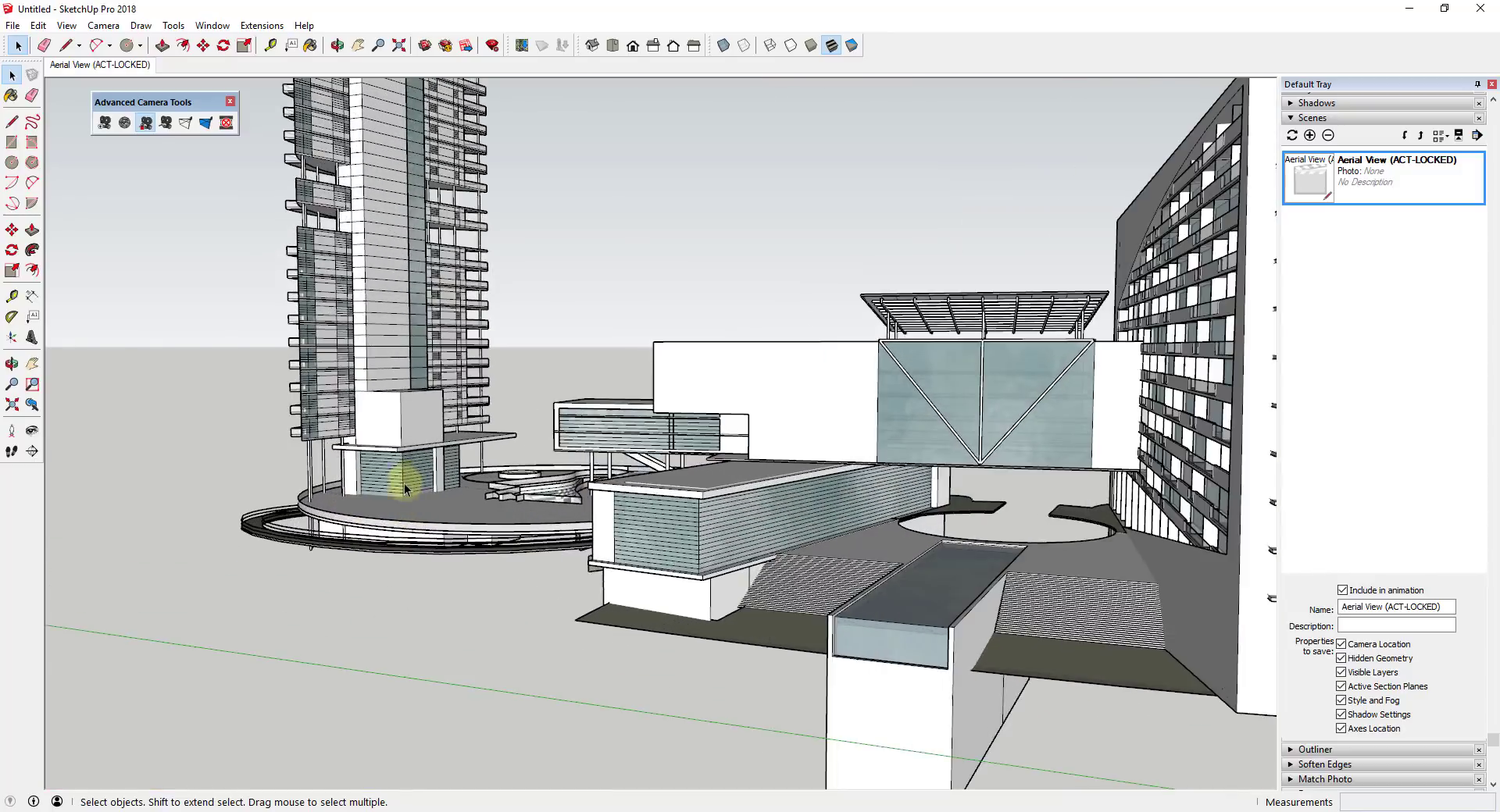
{"action": "scroll", "coordinate": [475, 509], "scroll_direction": "up", "scroll_amount": 8}
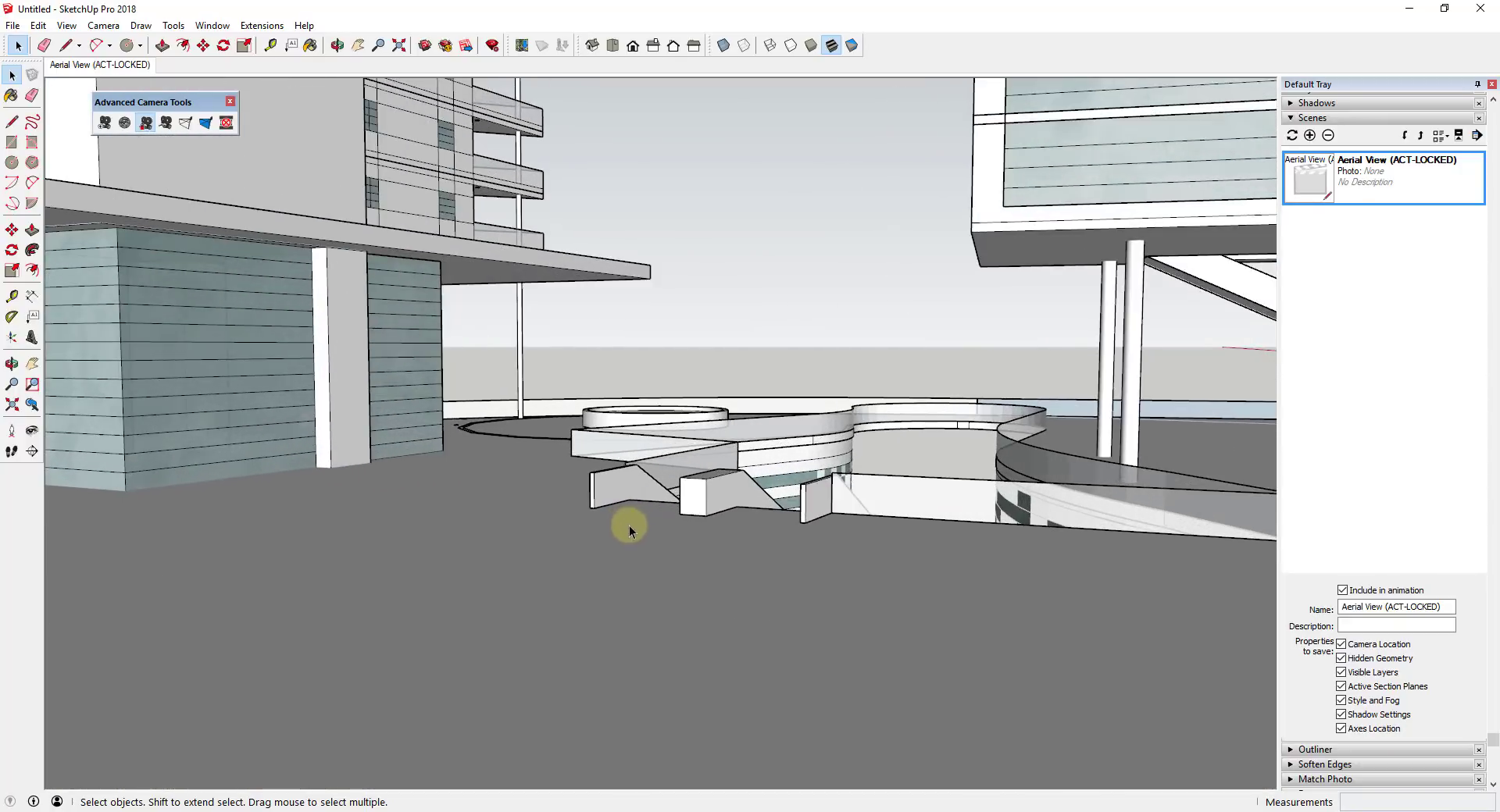
{"action": "scroll", "coordinate": [664, 528], "scroll_direction": "up", "scroll_amount": 2}
{"action": "middle_click_drag", "start_coordinate": [676, 522], "coordinate": [848, 510]}
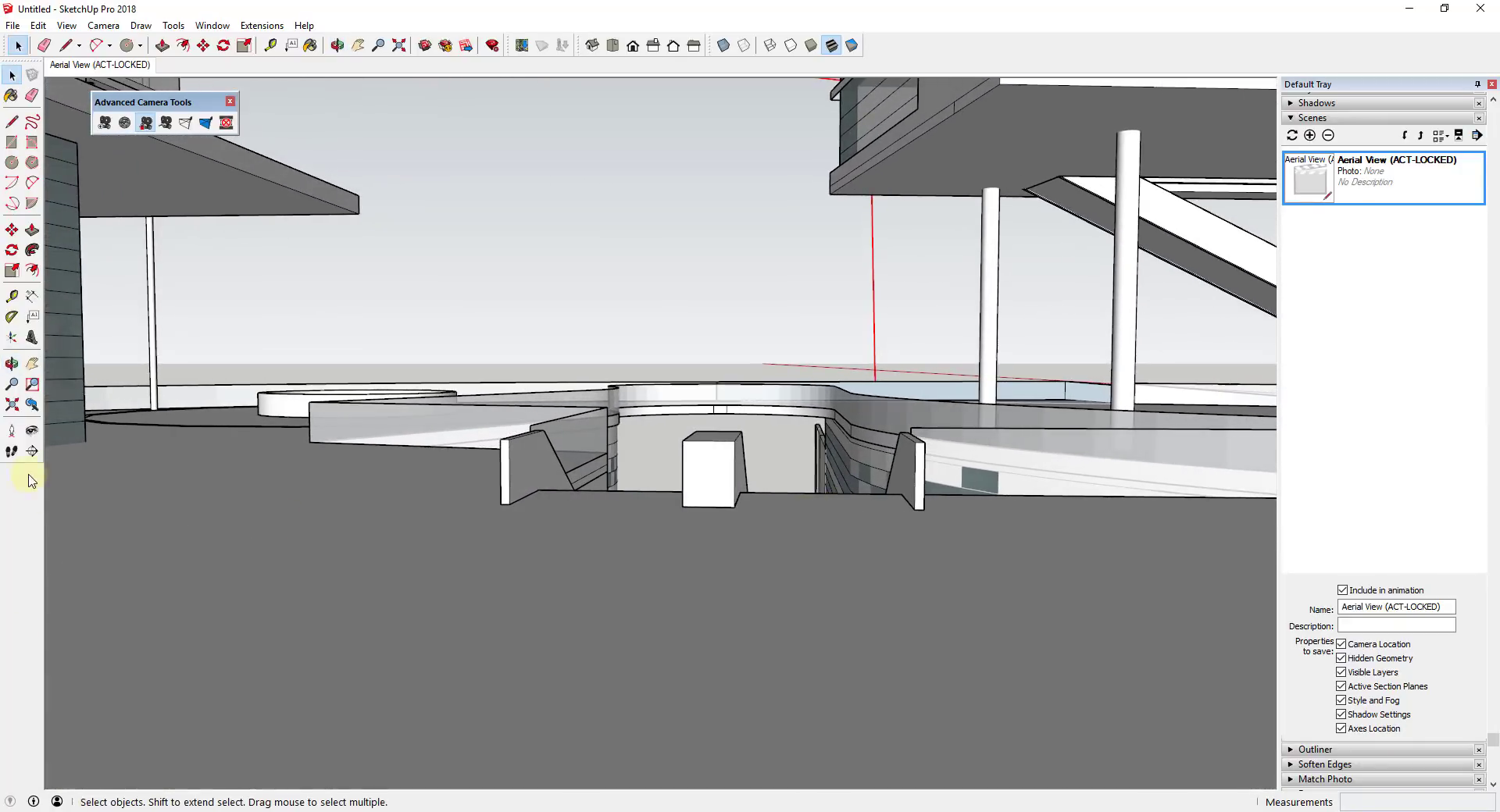
{"action": "left_click", "coordinate": [31, 431]}
{"action": "left_click_drag", "start_coordinate": [440, 614], "coordinate": [1073, 162]}
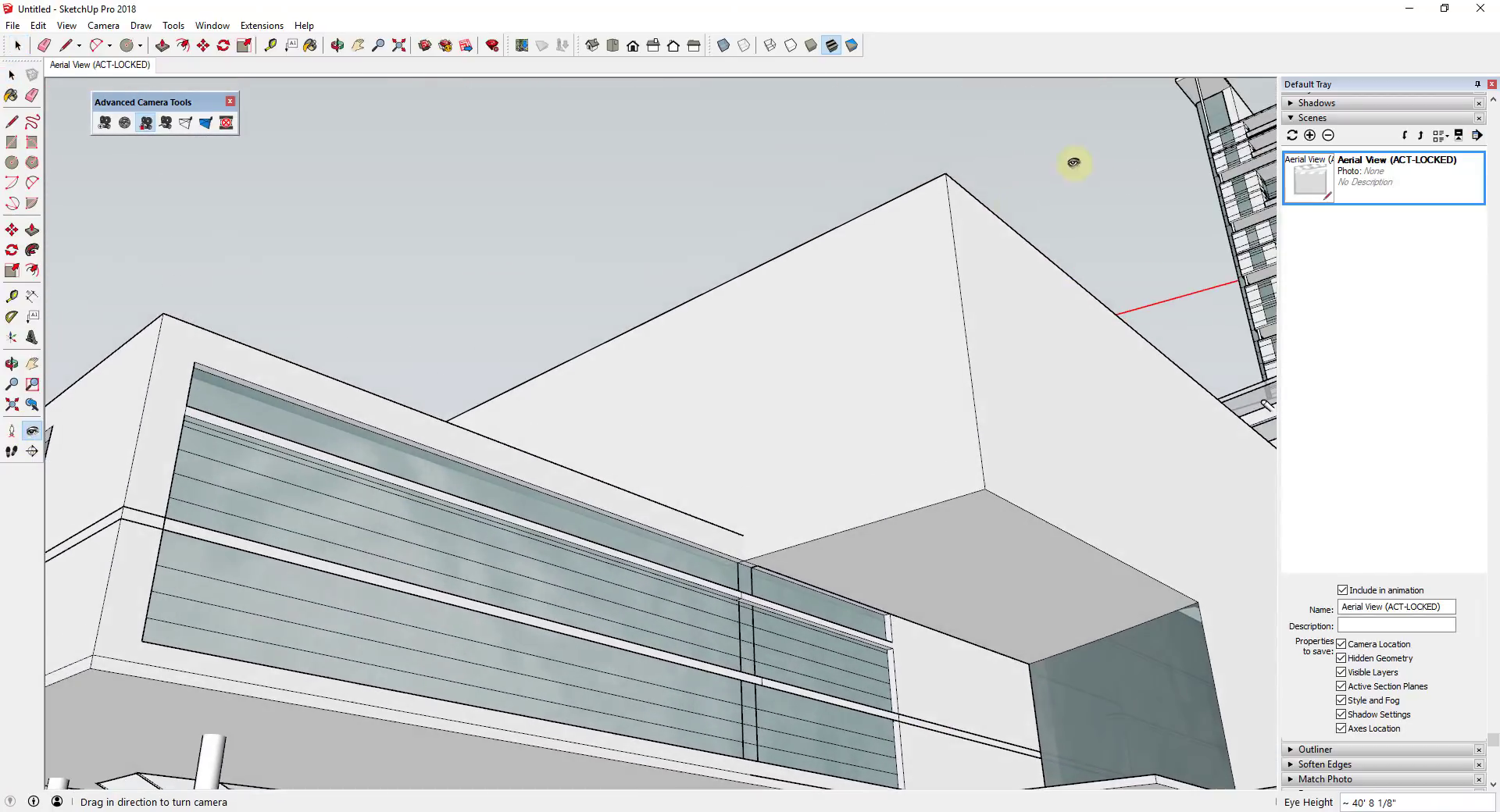
{"action": "left_click_drag", "start_coordinate": [429, 469], "coordinate": [770, 531]}
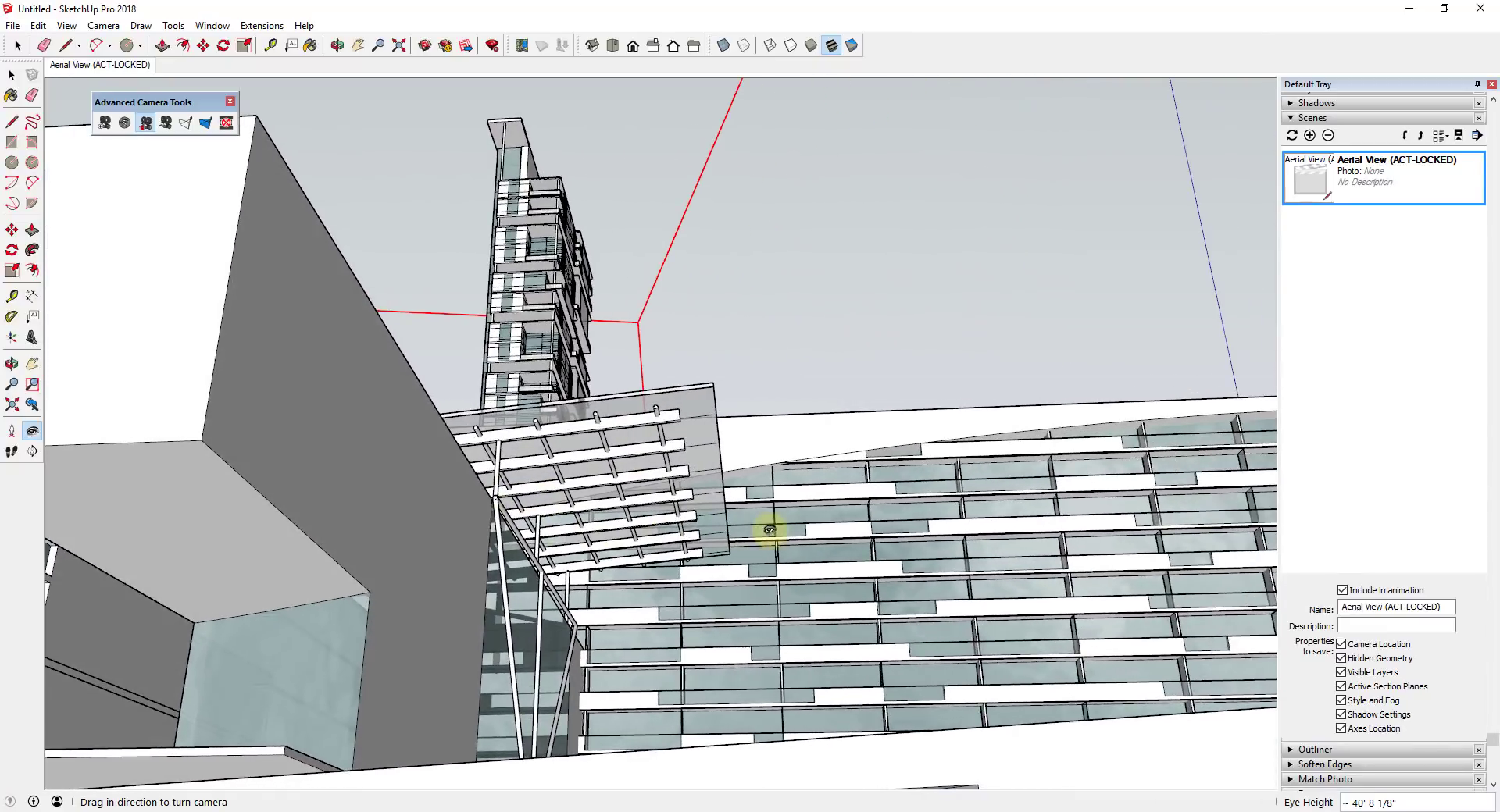
Create a camera named Ground Level View and tilt it up slightly
{"action": "left_click", "coordinate": [104, 122]}
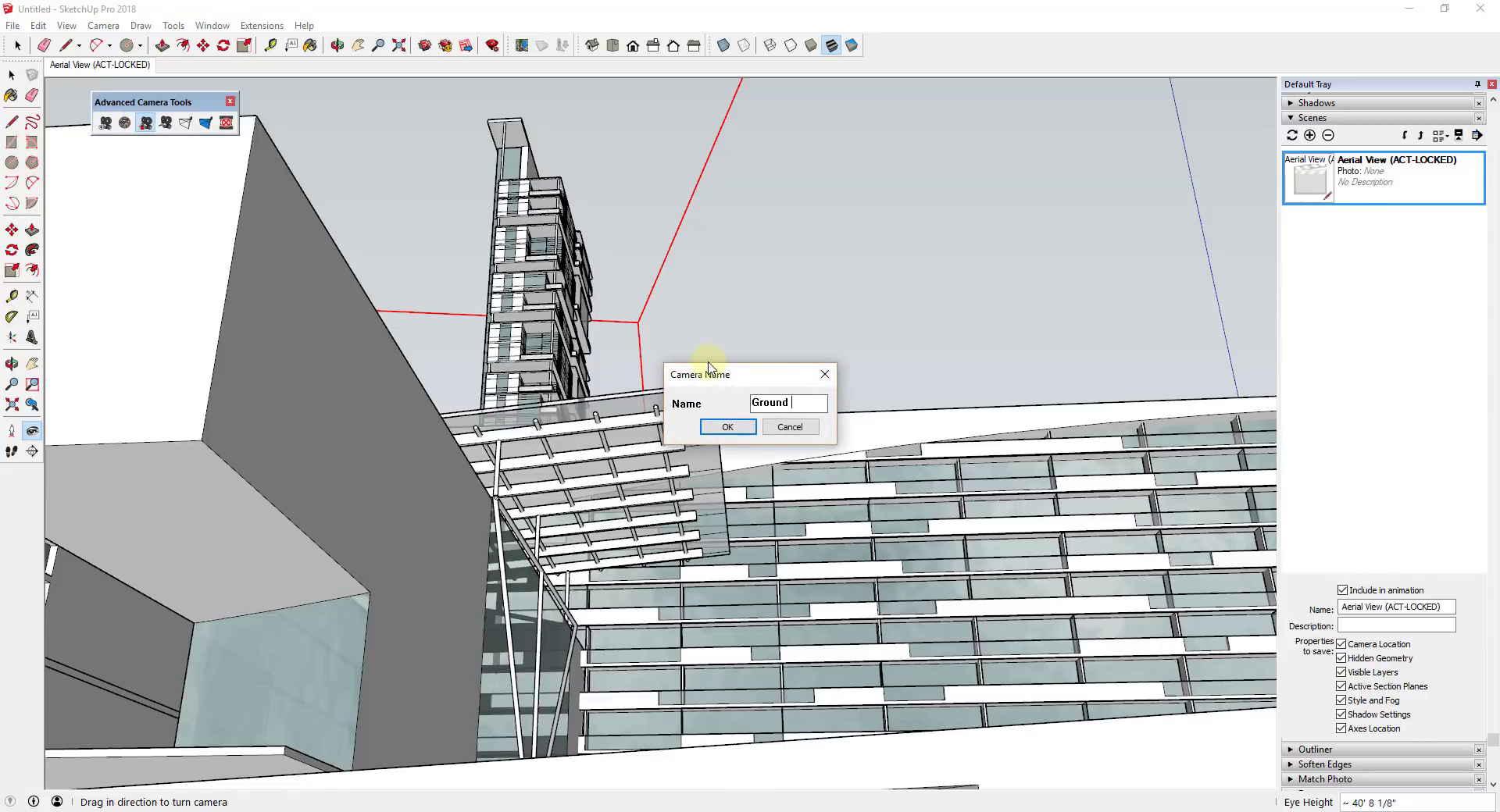
{"action": "type", "text": "Ground Level View"}
{"action": "key", "text": "Return"}
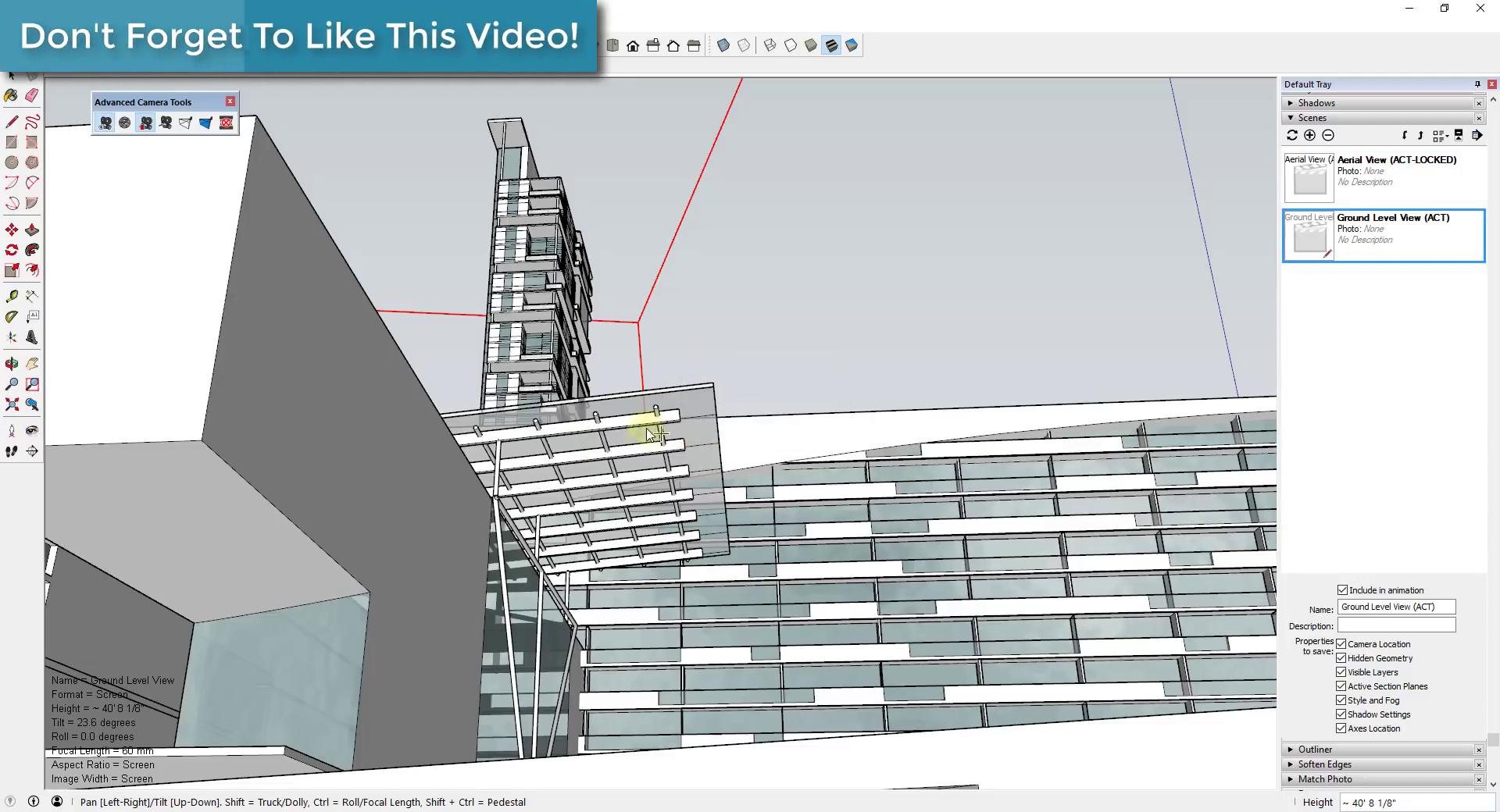
{"action": "left_click_drag", "start_coordinate": [662, 407], "coordinate": [725, 402]}
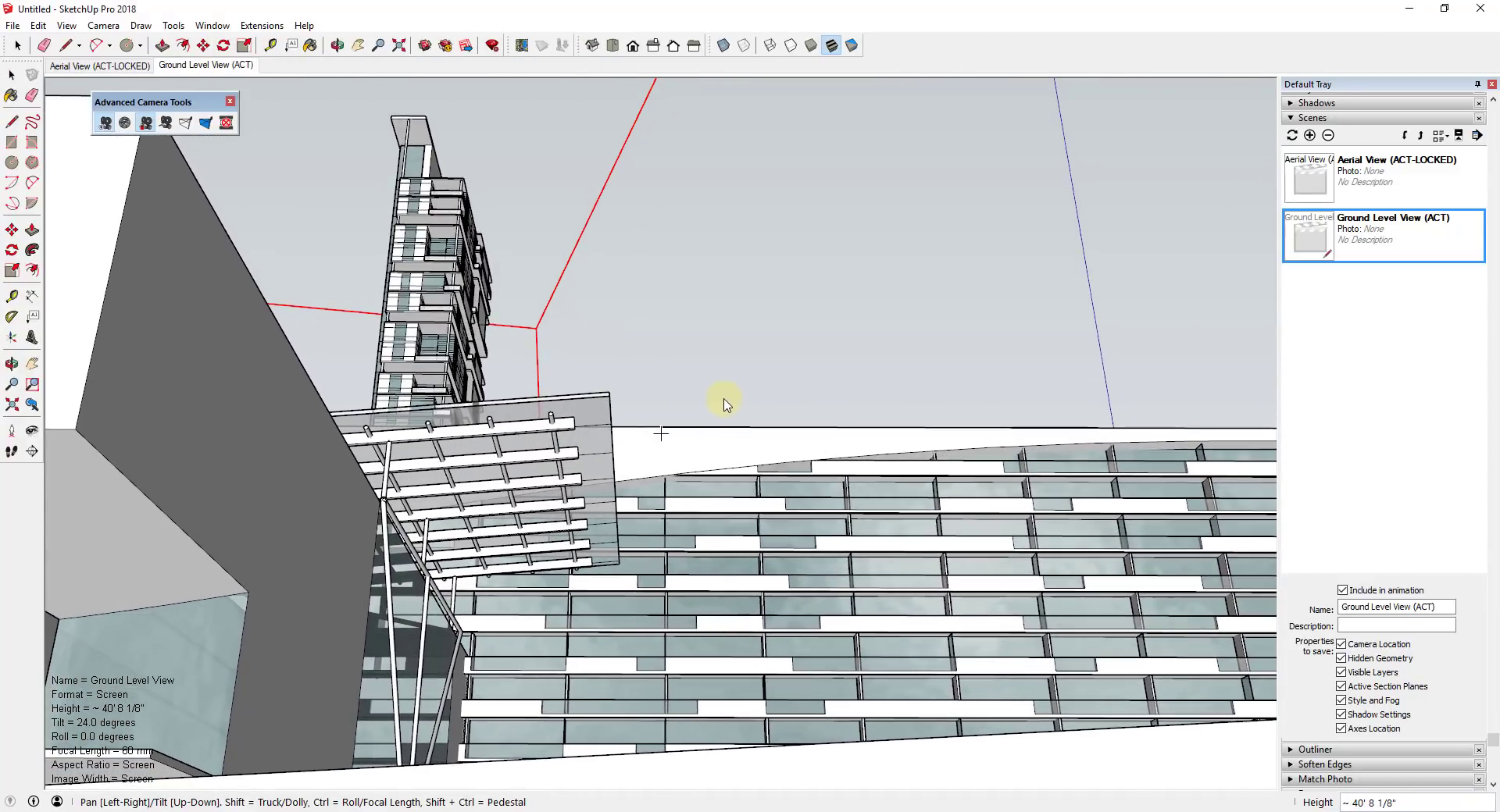
Lock the Ground Level View camera and switch to the Aerial View scene
{"action": "right_click", "coordinate": [747, 364]}
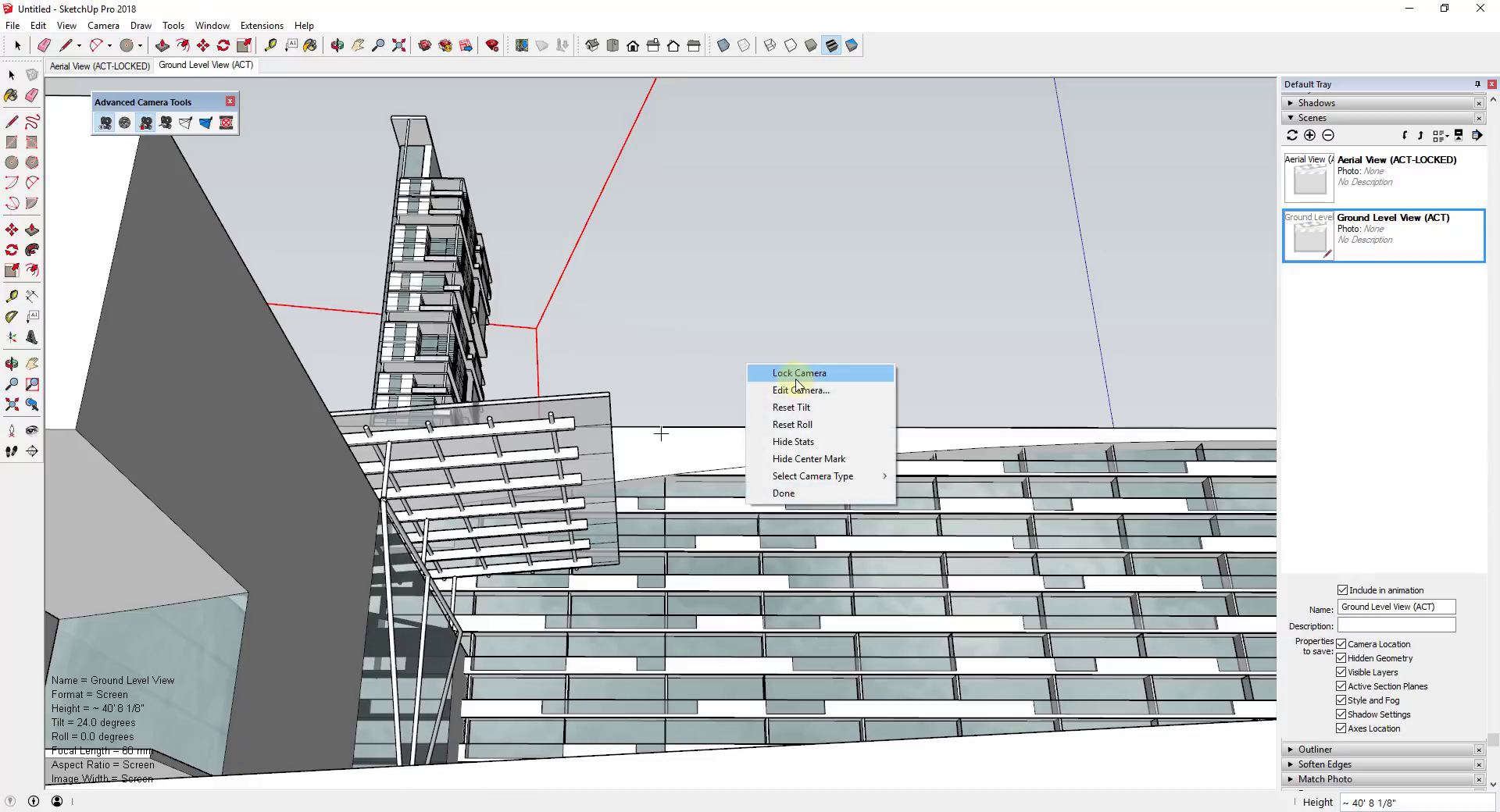
{"action": "left_click", "coordinate": [813, 379]}
{"action": "left_click", "coordinate": [83, 66]}
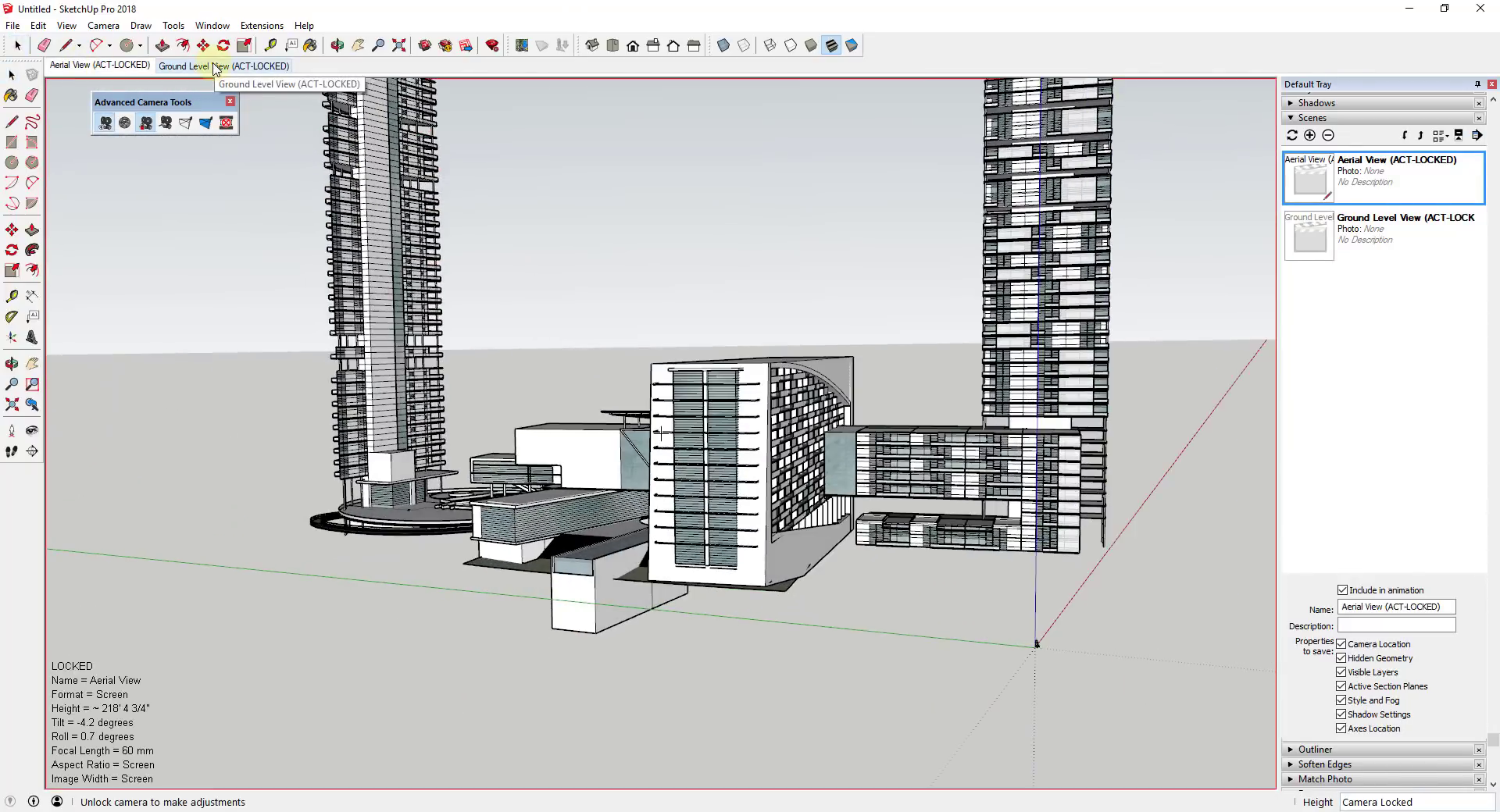
From the Ground Level View scene, show all camera frustum lines and orbit out to view them
{"action": "left_click", "coordinate": [216, 66]}
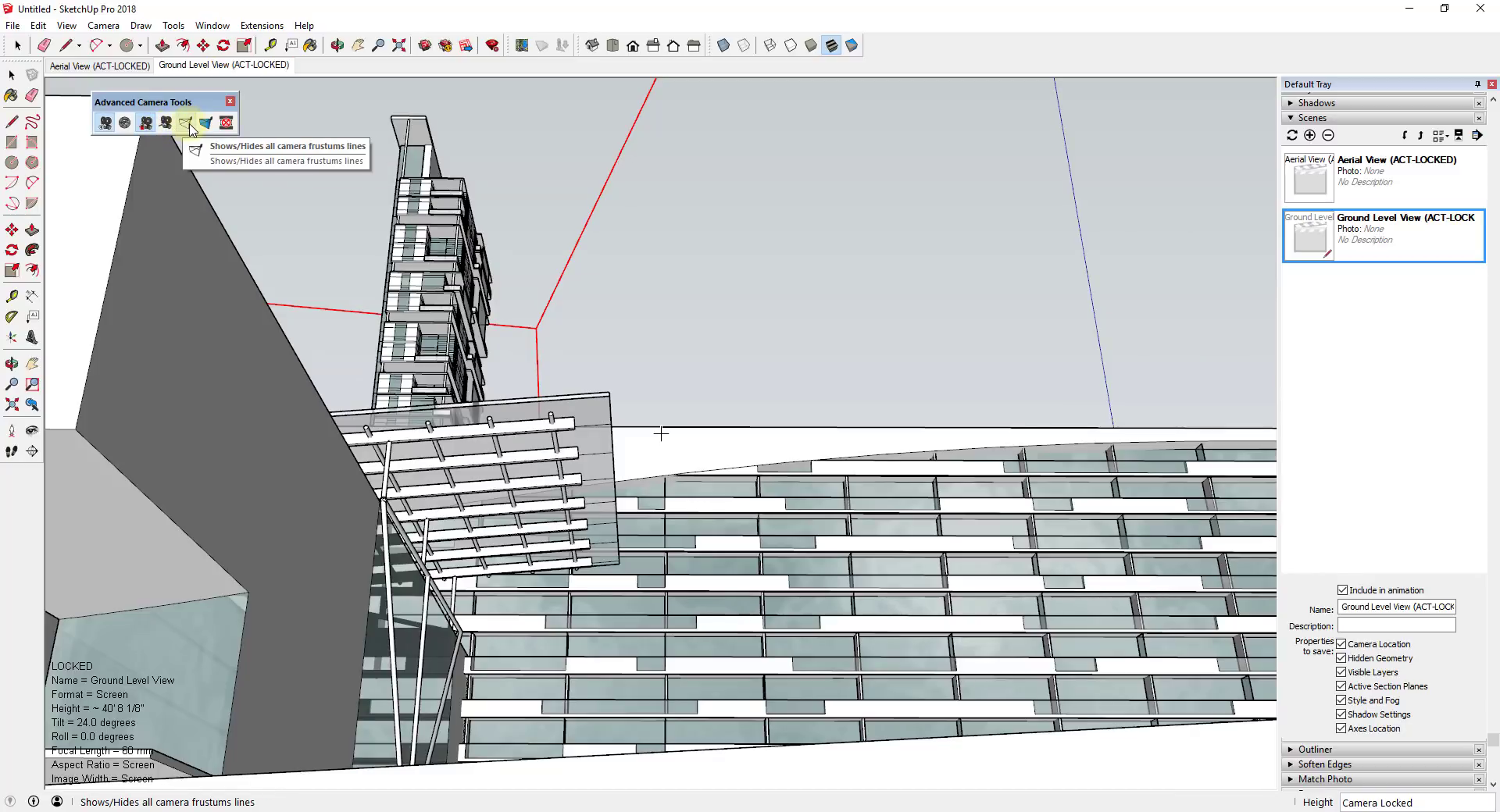
{"action": "left_click", "coordinate": [188, 125]}
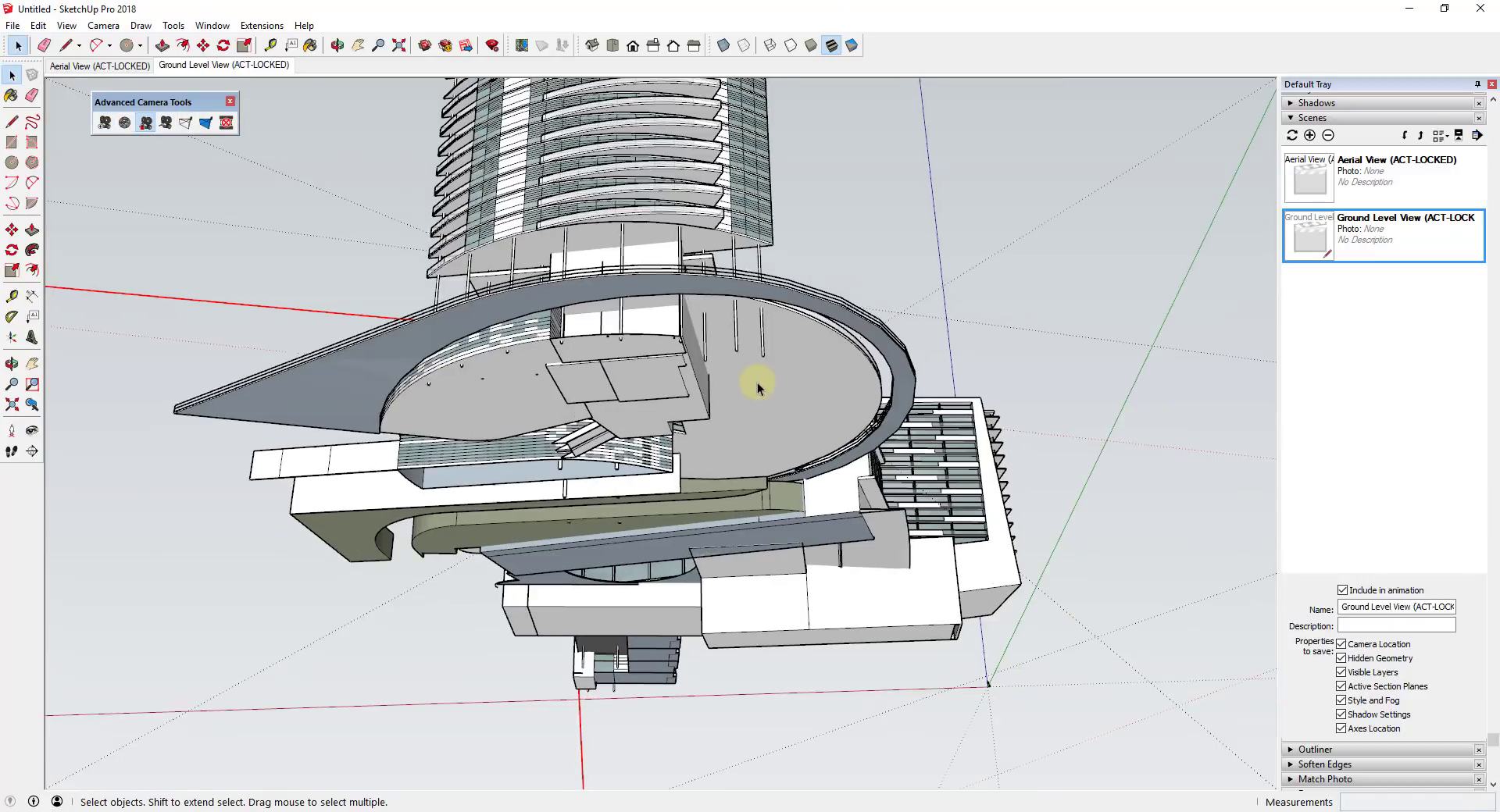
{"action": "scroll", "coordinate": [775, 381], "scroll_direction": "down", "scroll_amount": 5}
{"action": "middle_click_drag", "start_coordinate": [775, 381], "coordinate": [656, 559]}
{"action": "scroll", "coordinate": [623, 525], "scroll_direction": "up", "scroll_amount": 6}
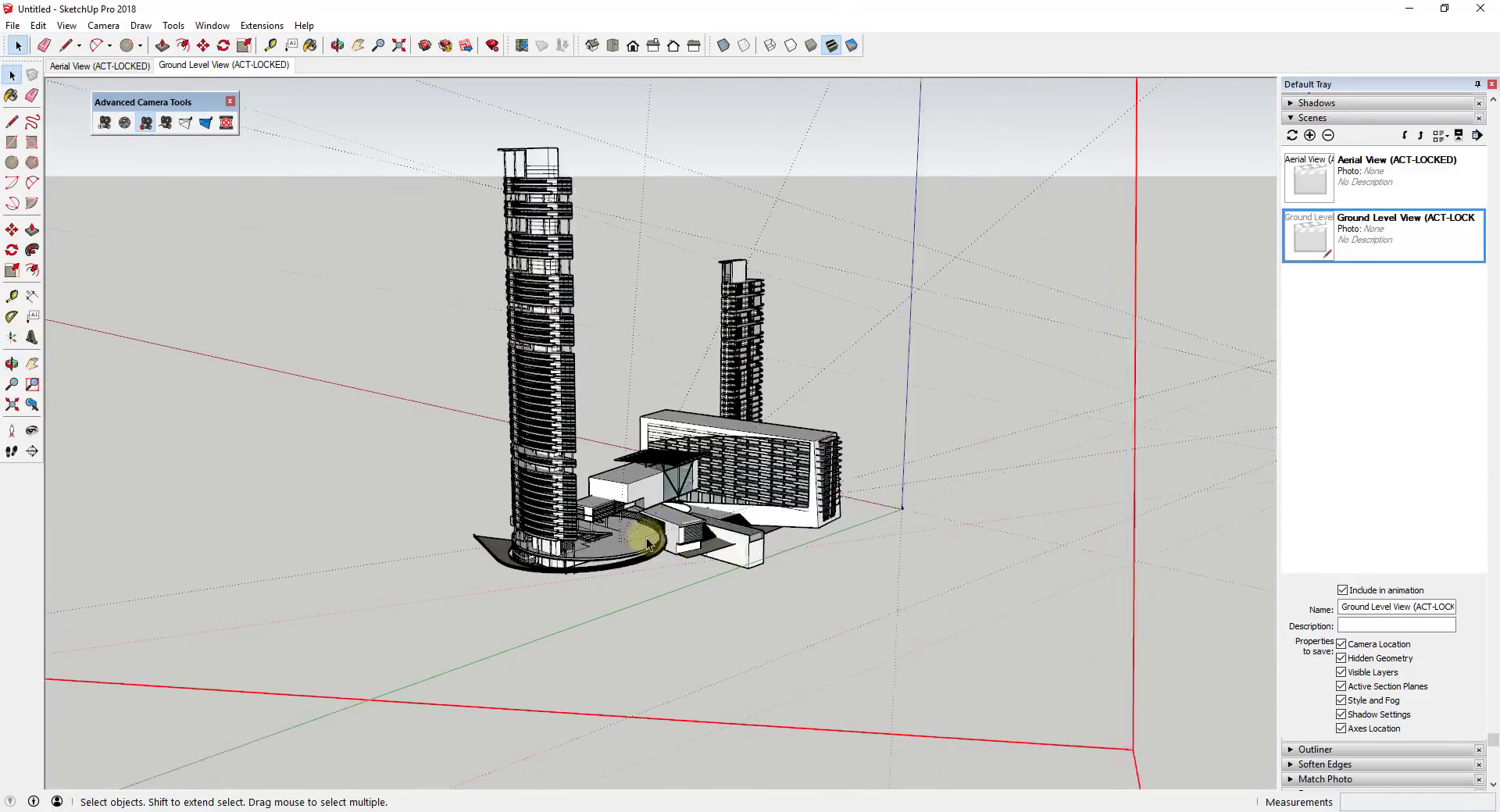
{"action": "scroll", "coordinate": [607, 547], "scroll_direction": "up", "scroll_amount": 8}
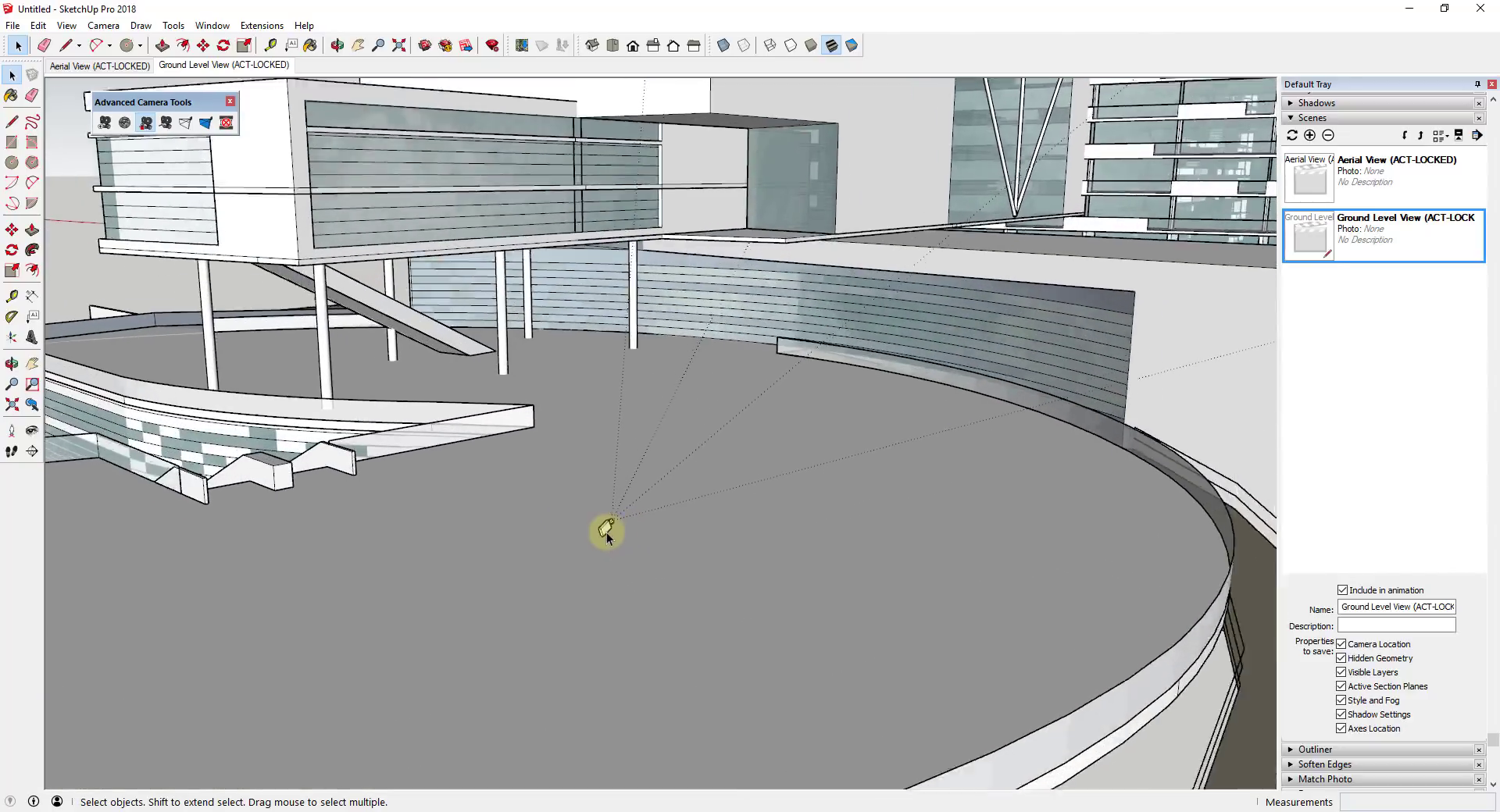
{"action": "middle_click_drag", "start_coordinate": [614, 520], "coordinate": [763, 445]}
{"action": "scroll", "coordinate": [859, 395], "scroll_direction": "down", "scroll_amount": 8}
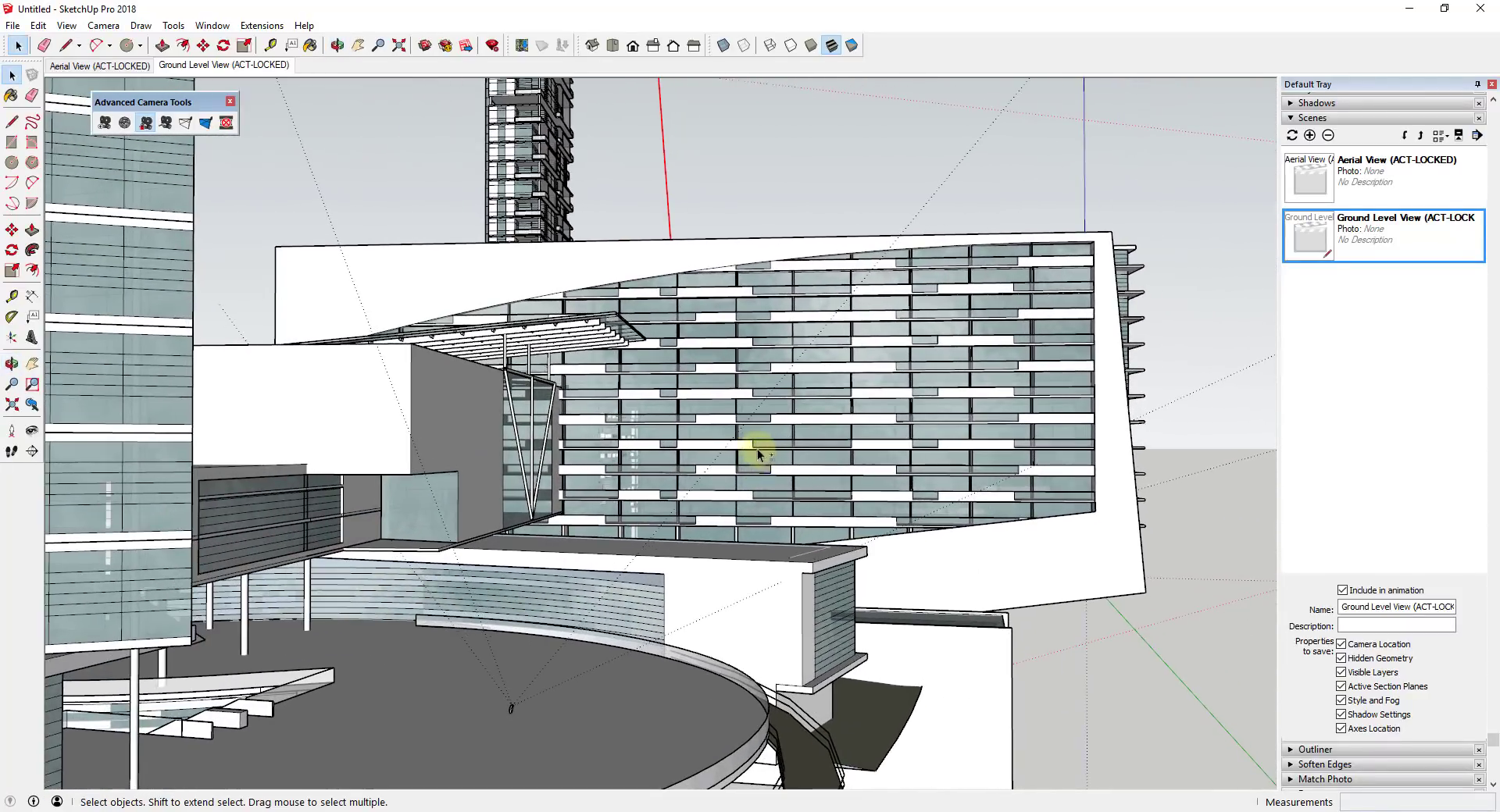
Show the cameras' frustum volumes and orbit around the towers to inspect them
{"action": "left_click", "coordinate": [206, 123]}
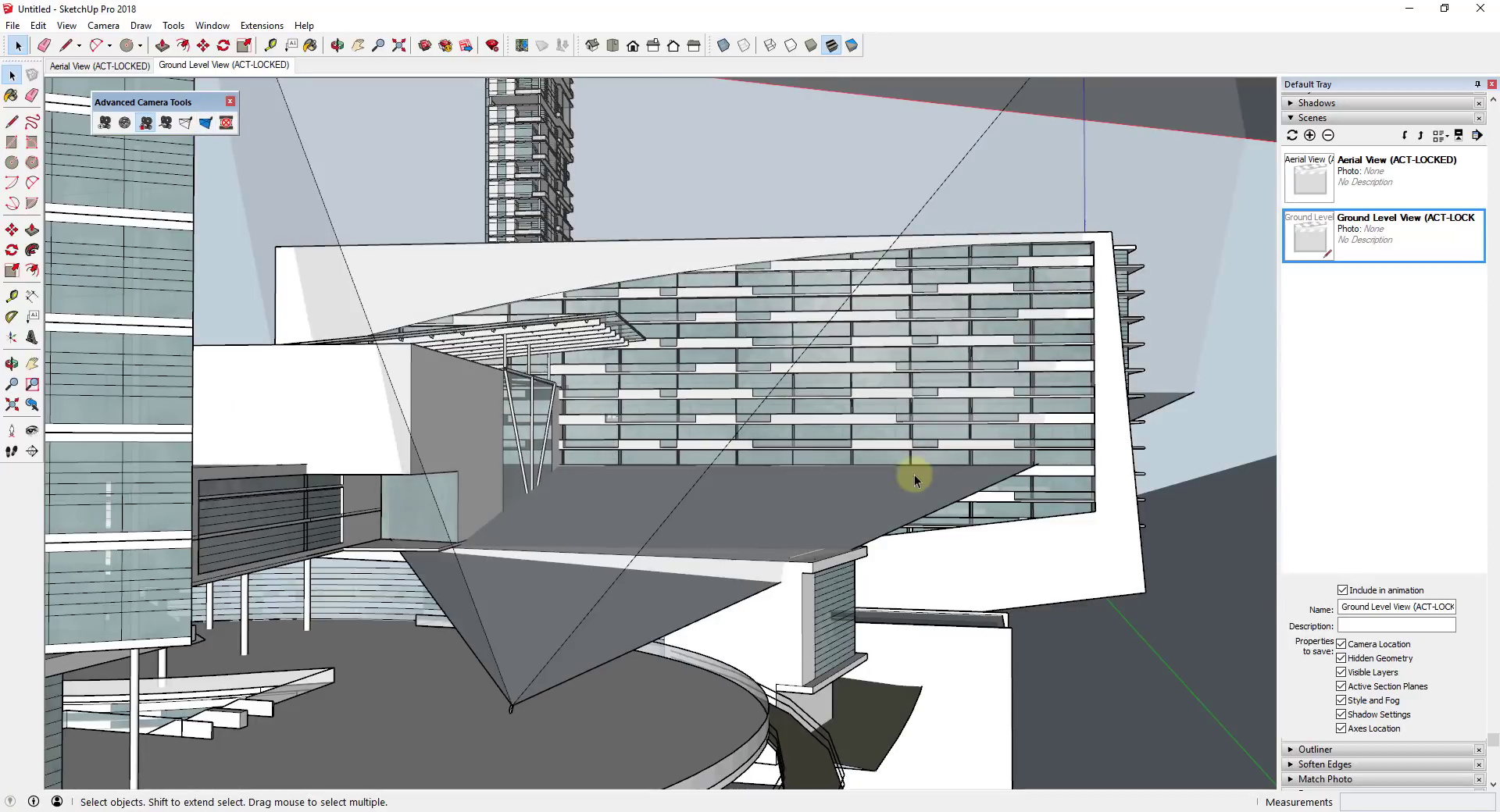
{"action": "middle_click_drag", "start_coordinate": [911, 478], "coordinate": [1016, 390]}
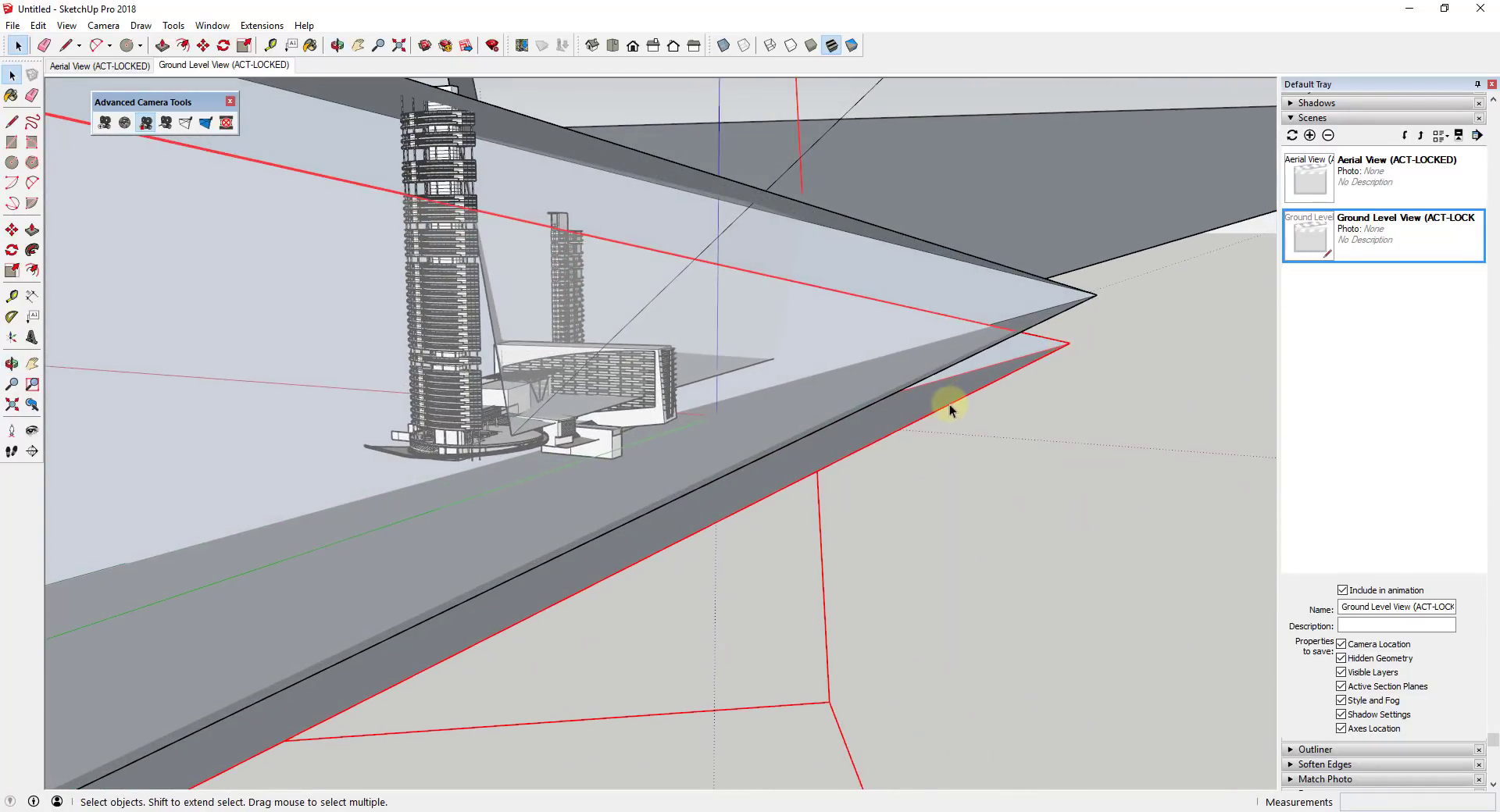
{"action": "middle_click_drag", "start_coordinate": [971, 435], "coordinate": [776, 424]}
{"action": "scroll", "coordinate": [737, 490], "scroll_direction": "up", "scroll_amount": 5}
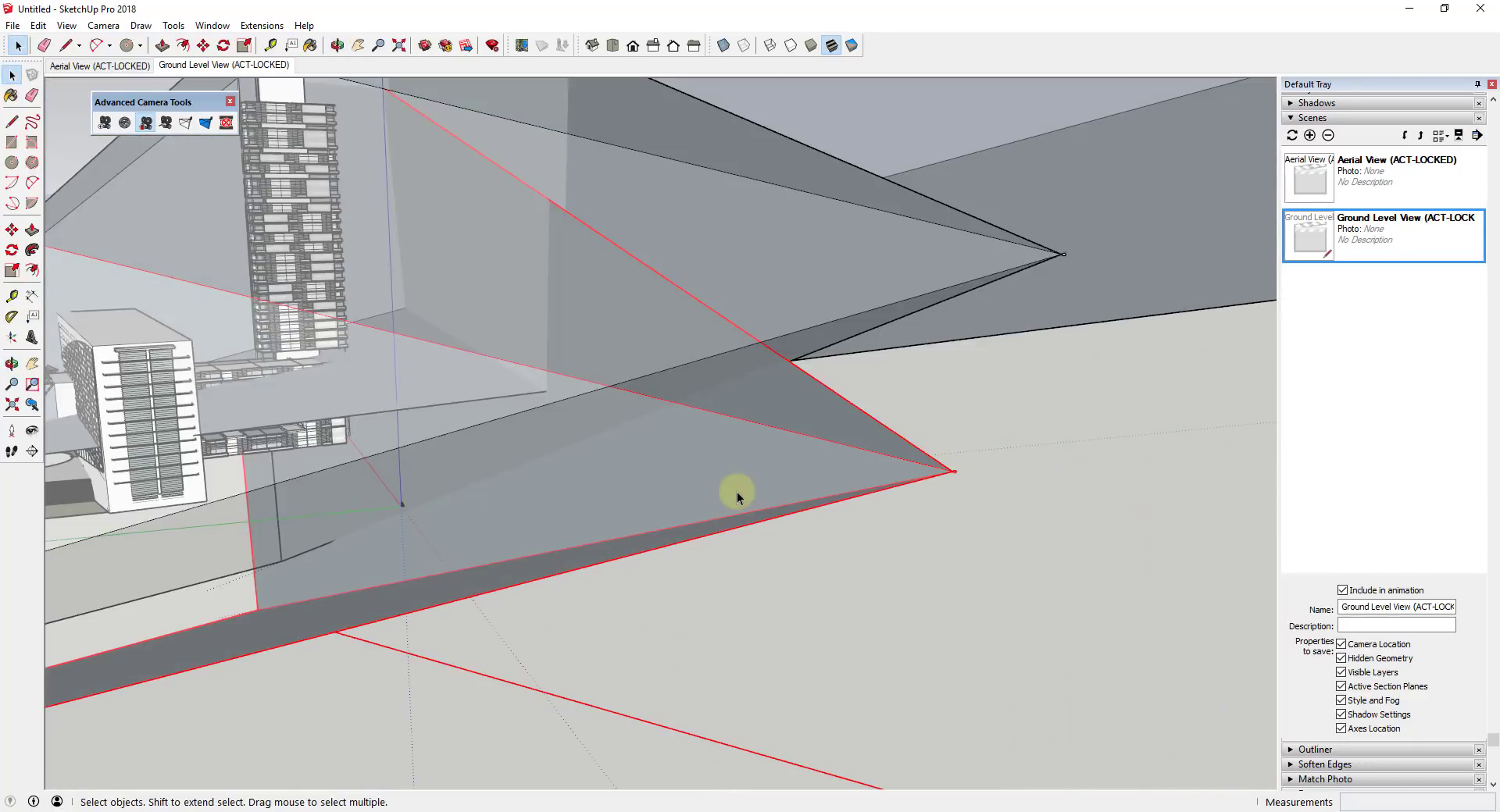
Look through the Ground Level View camera chosen in the Select Camera list
{"action": "left_click", "coordinate": [125, 124]}
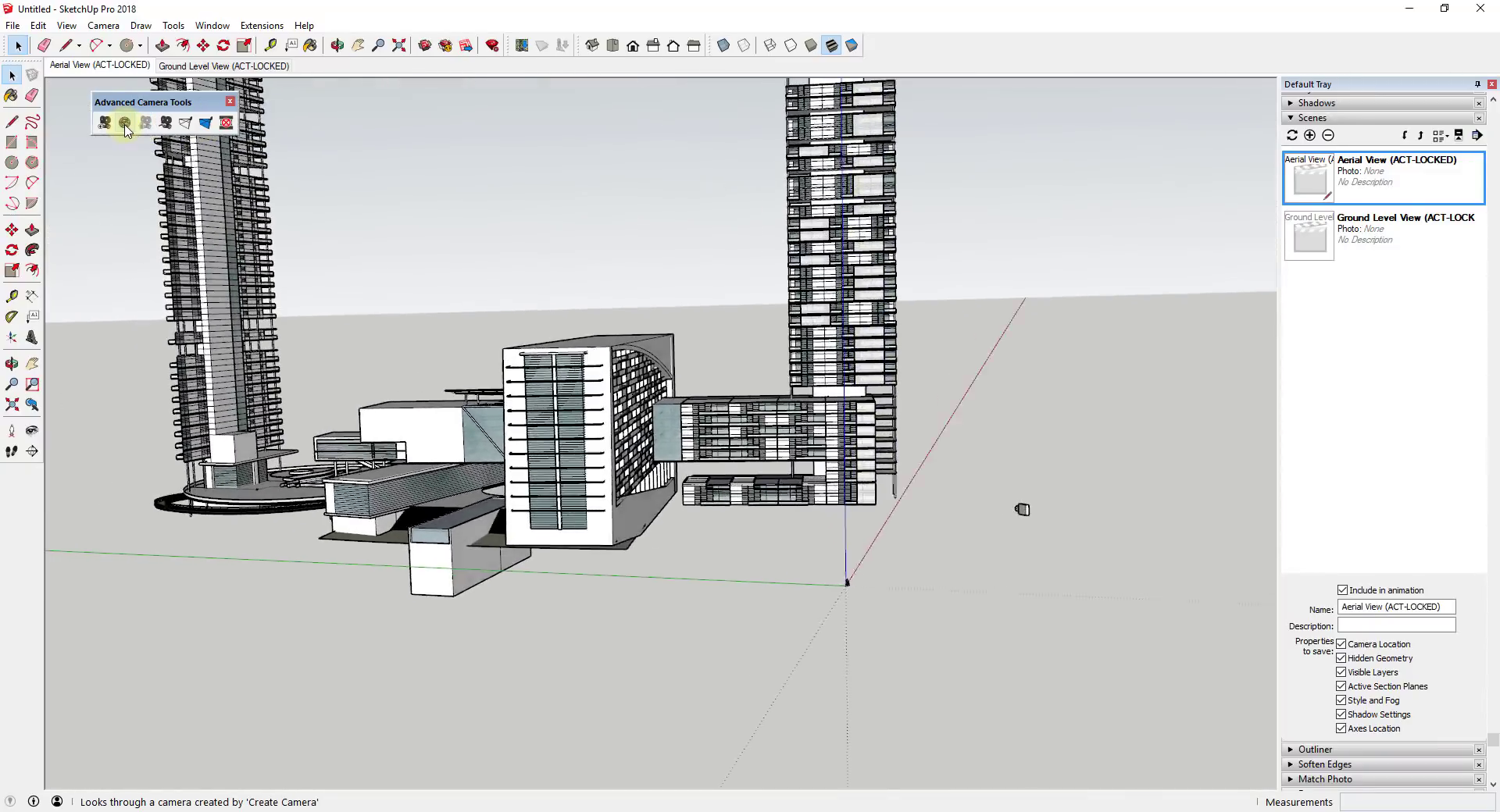
{"action": "left_click", "coordinate": [129, 126]}
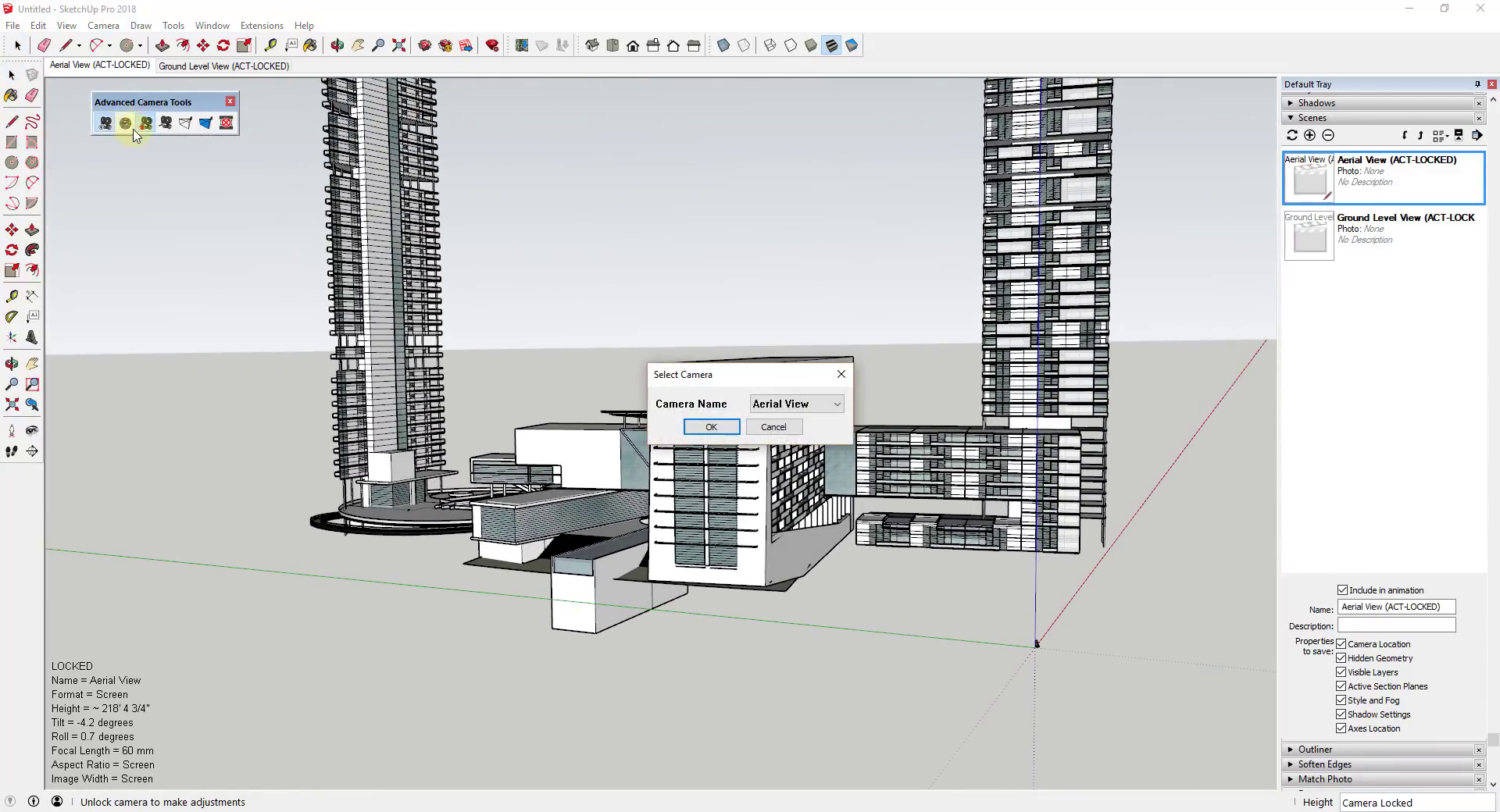
{"action": "left_click", "coordinate": [804, 405]}
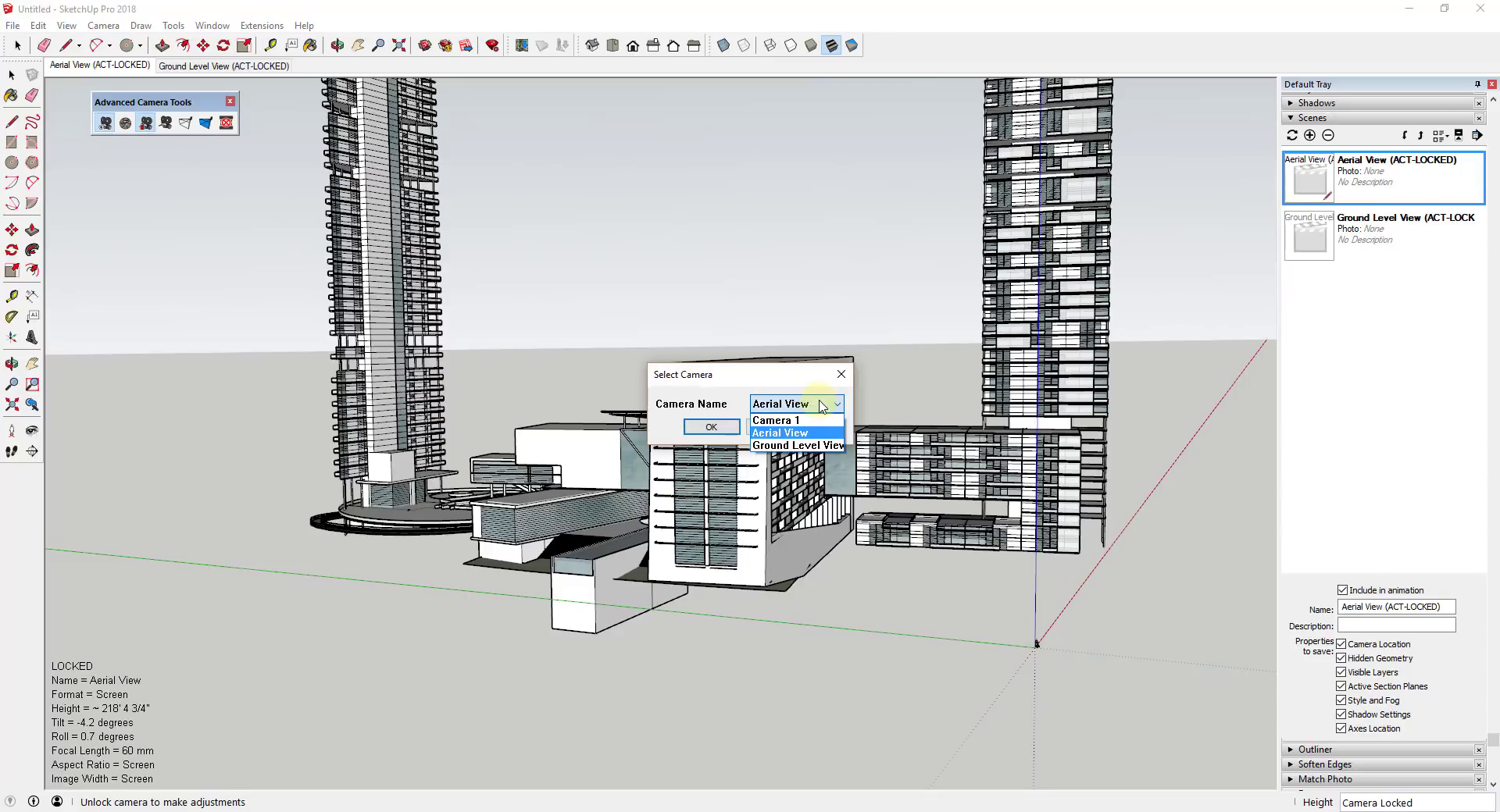
{"action": "left_click", "coordinate": [807, 444]}
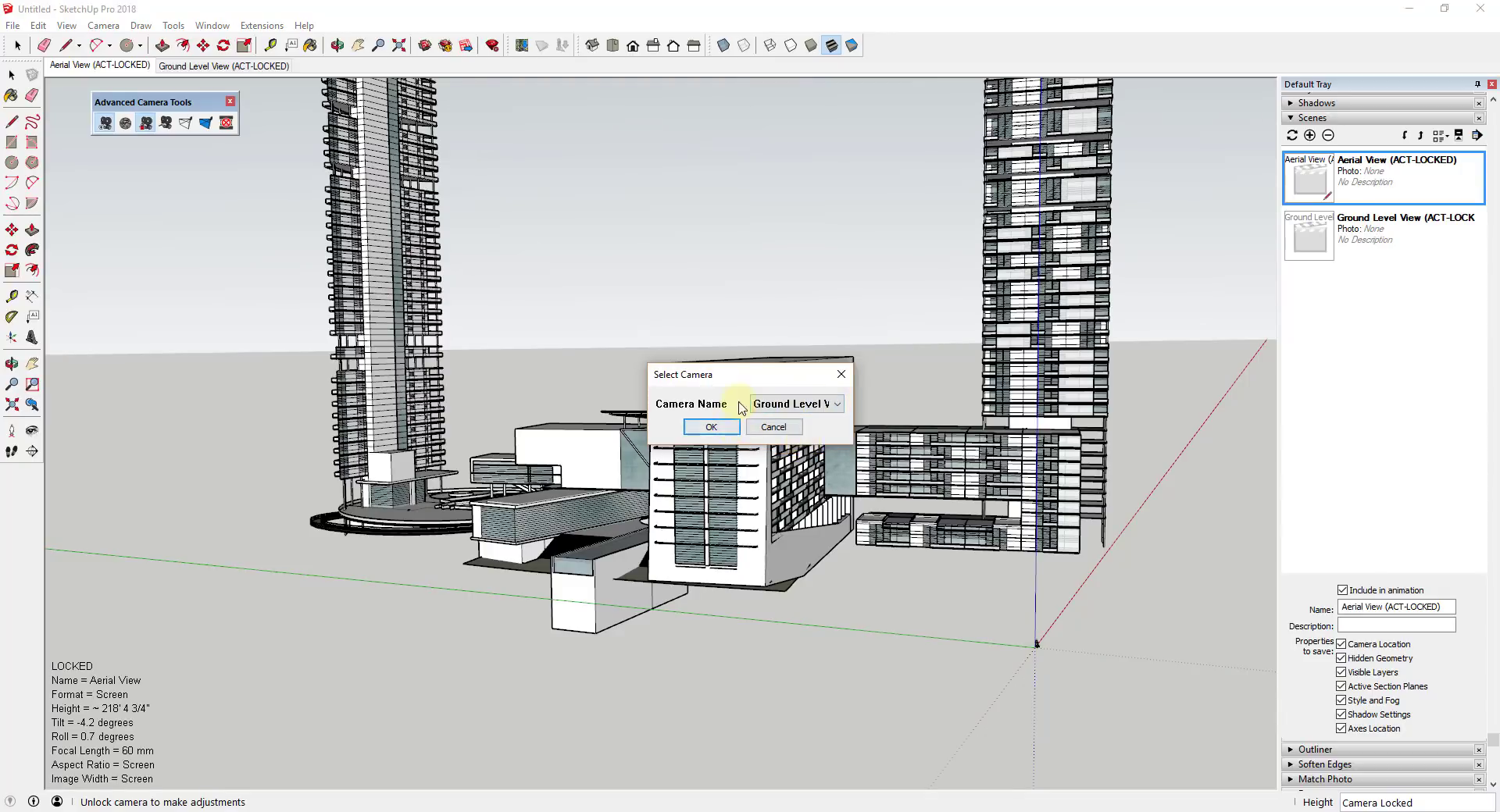
{"action": "left_click", "coordinate": [711, 427]}
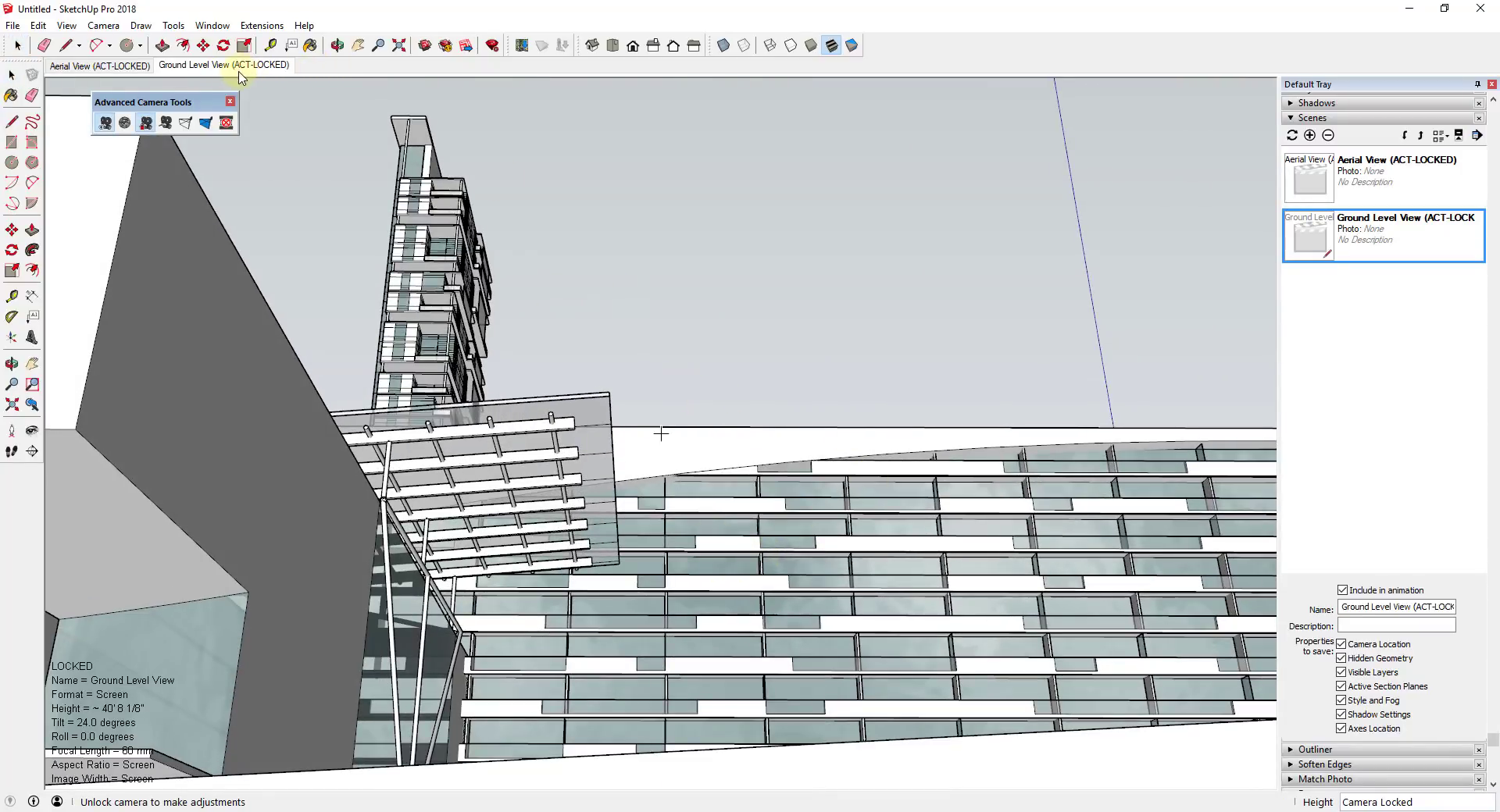
Unlock the Ground Level View camera, tilt it slightly toward the facade, and lock it again
{"action": "right_click", "coordinate": [705, 444]}
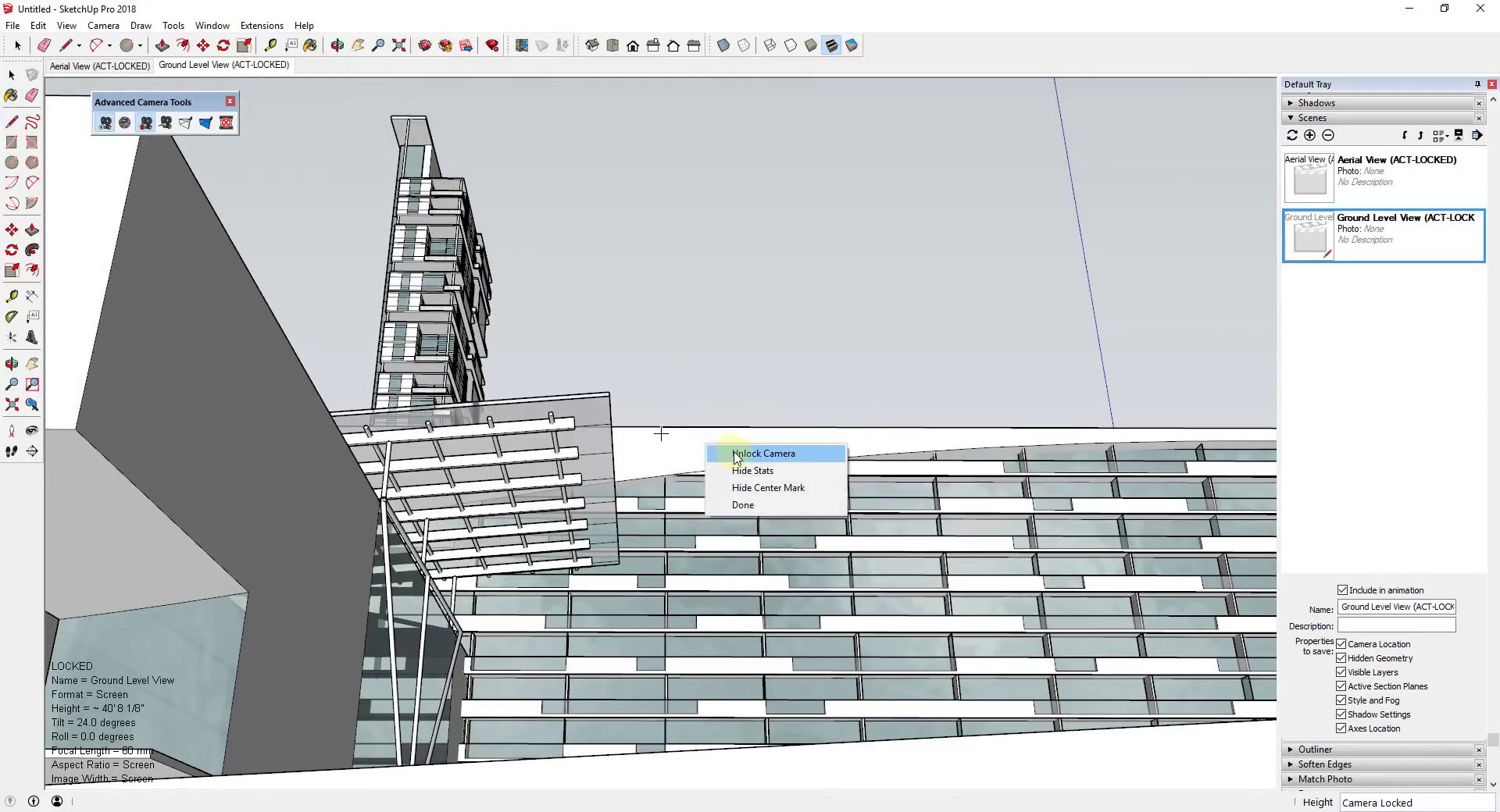
{"action": "left_click", "coordinate": [746, 454]}
{"action": "mouse_move", "coordinate": [810, 428]}
{"action": "left_mouse_down"}
{"action": "mouse_move", "coordinate": [790, 425]}
{"action": "mouse_move", "coordinate": [880, 425]}
{"action": "mouse_move", "coordinate": [812, 435]}
{"action": "left_mouse_up"}
{"action": "right_click", "coordinate": [813, 436]}
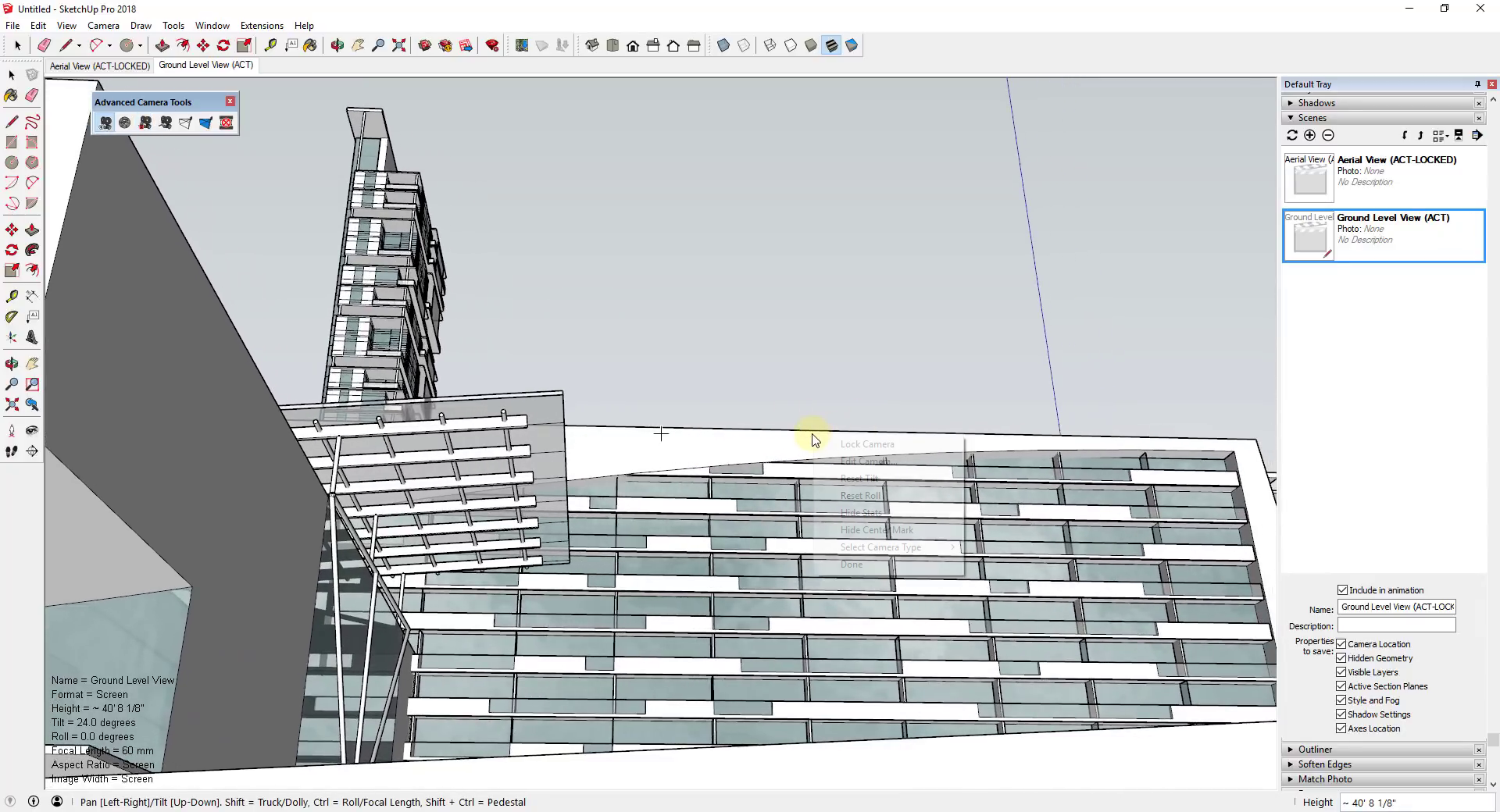
{"action": "left_click", "coordinate": [873, 444]}
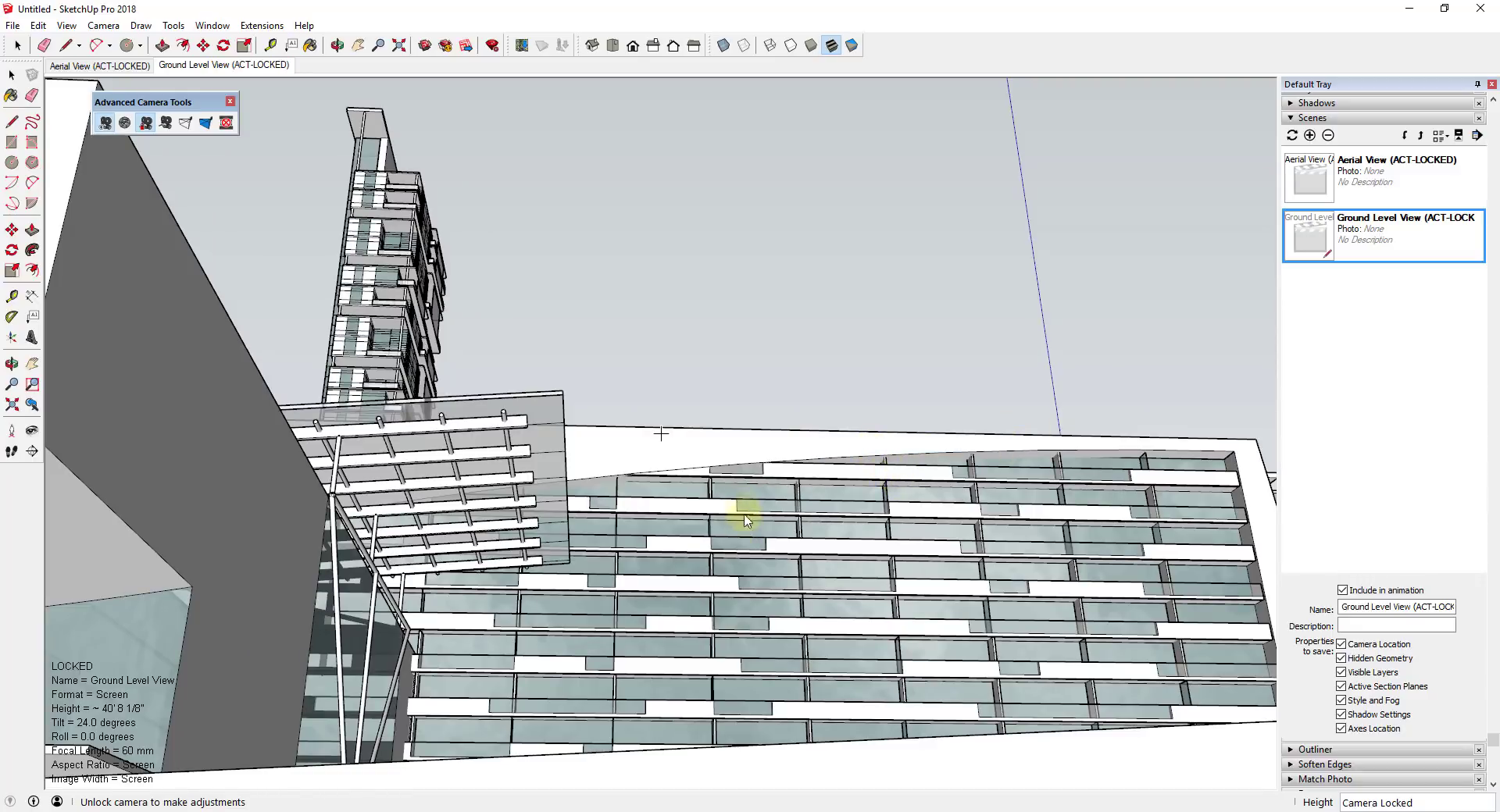
{"action": "left_click", "coordinate": [172, 26]}
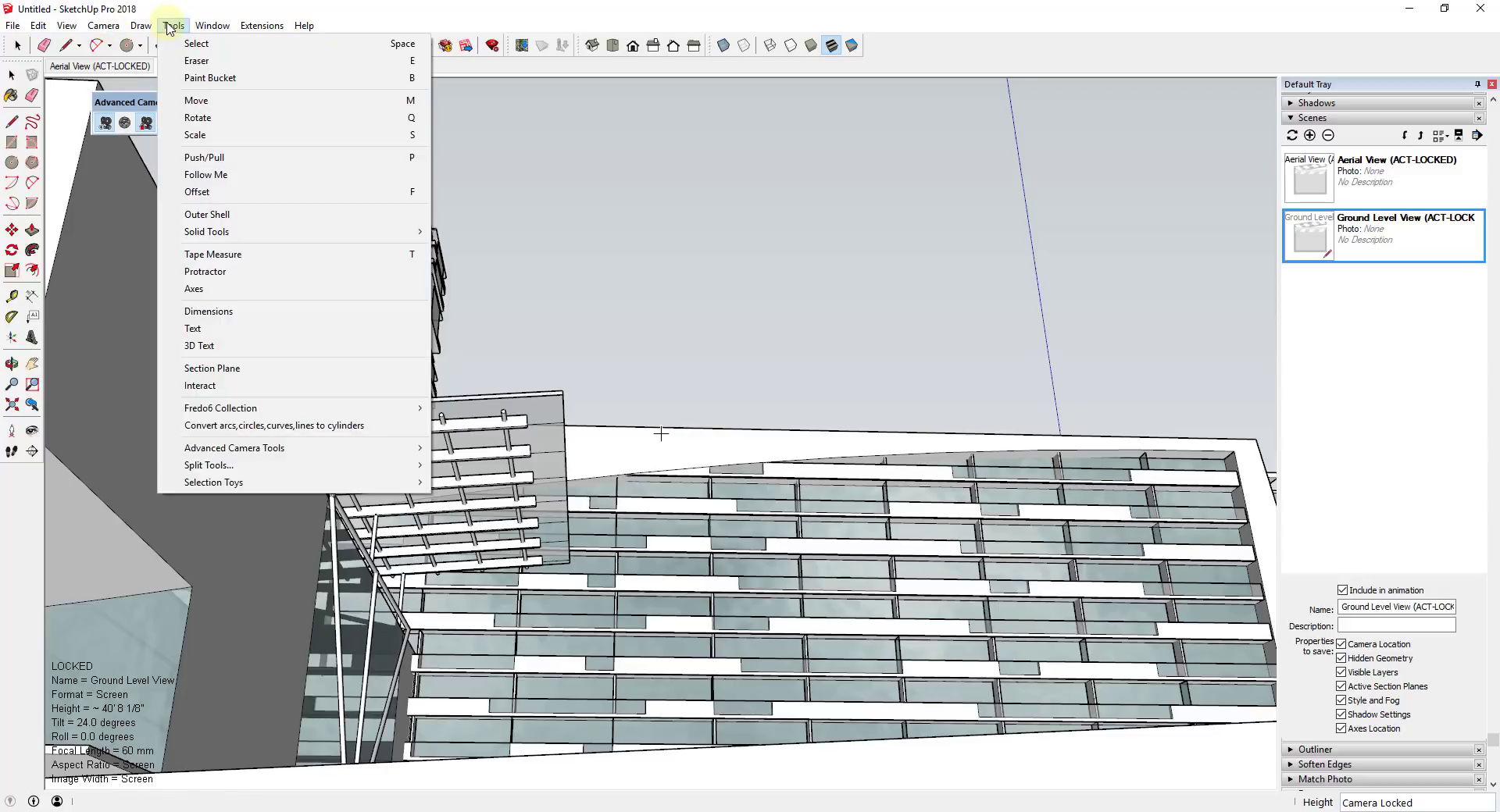
{"action": "mouse_move", "coordinate": [278, 448]}
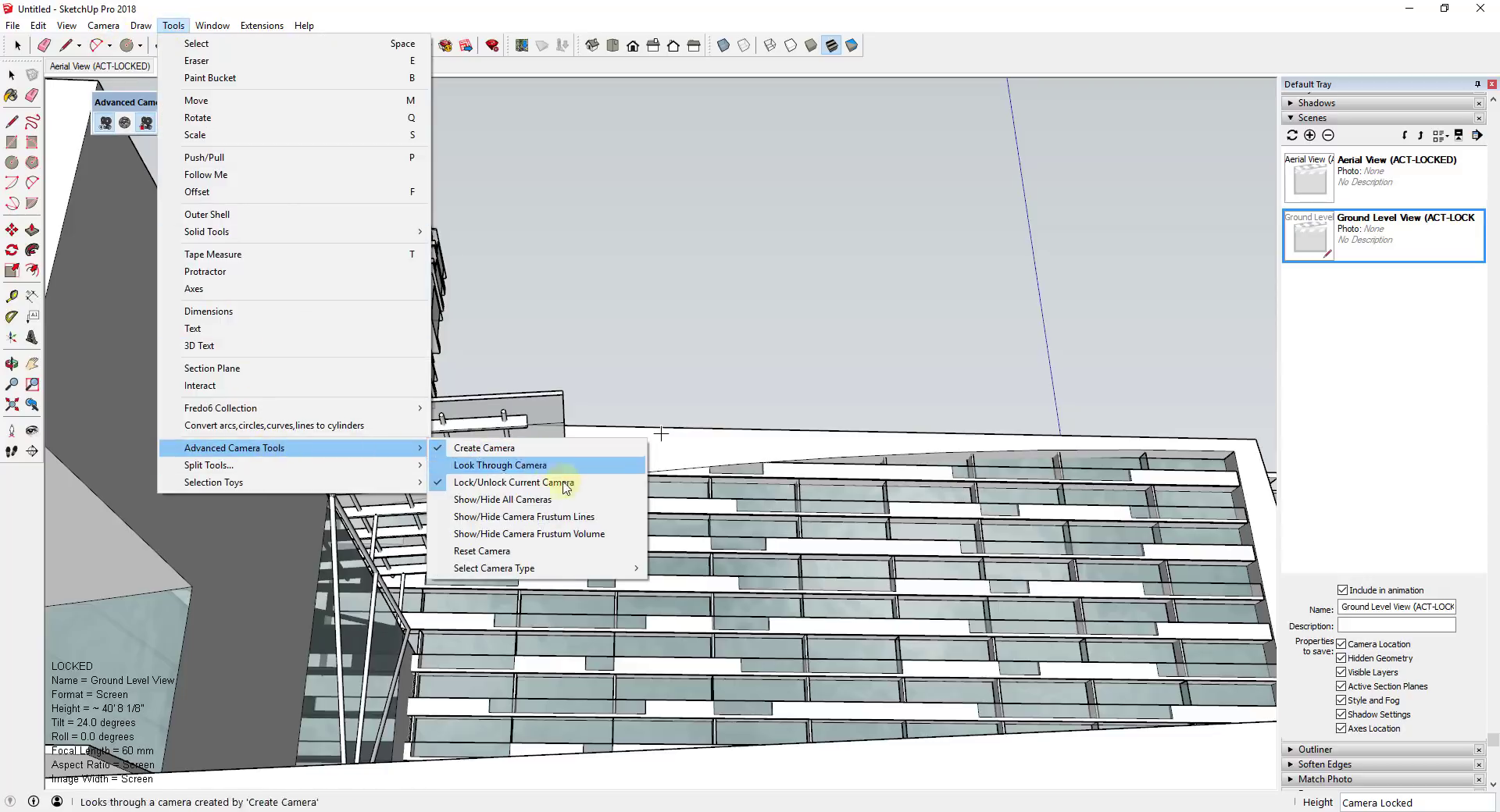
{"action": "mouse_move", "coordinate": [536, 569]}
{"action": "mouse_move", "coordinate": [705, 575]}
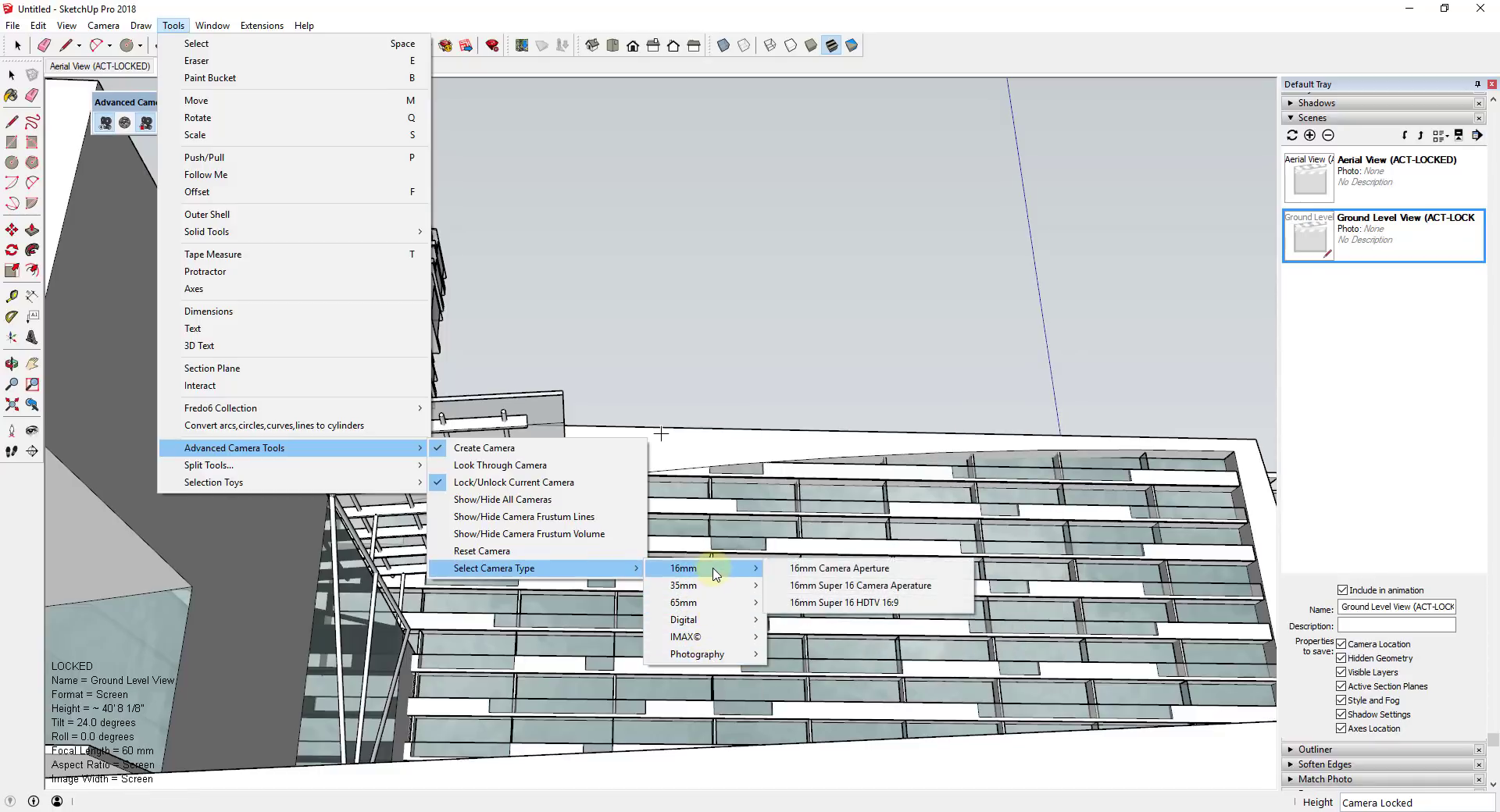
{"action": "left_click", "coordinate": [839, 568]}
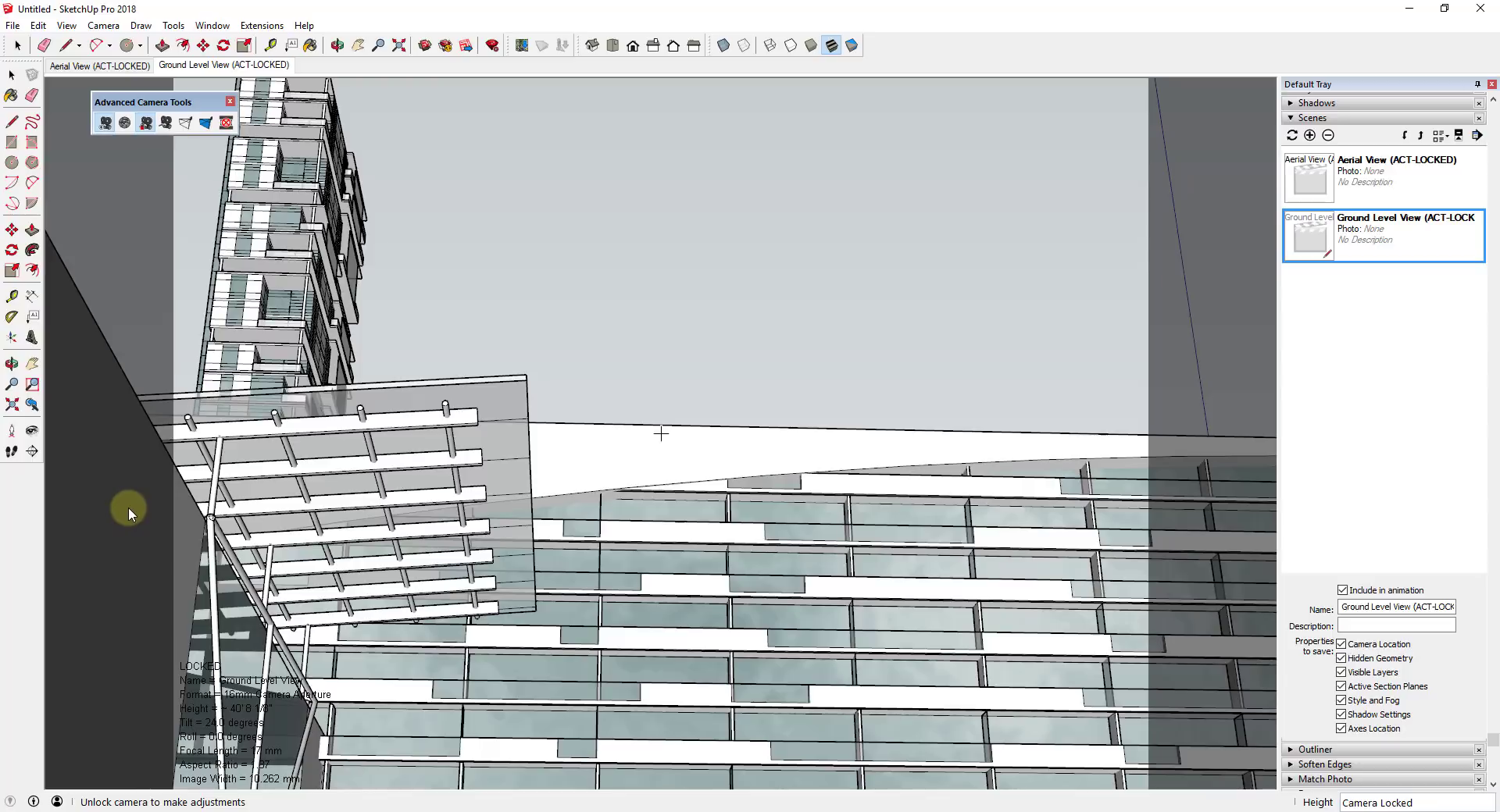
{"action": "left_click", "coordinate": [225, 123]}
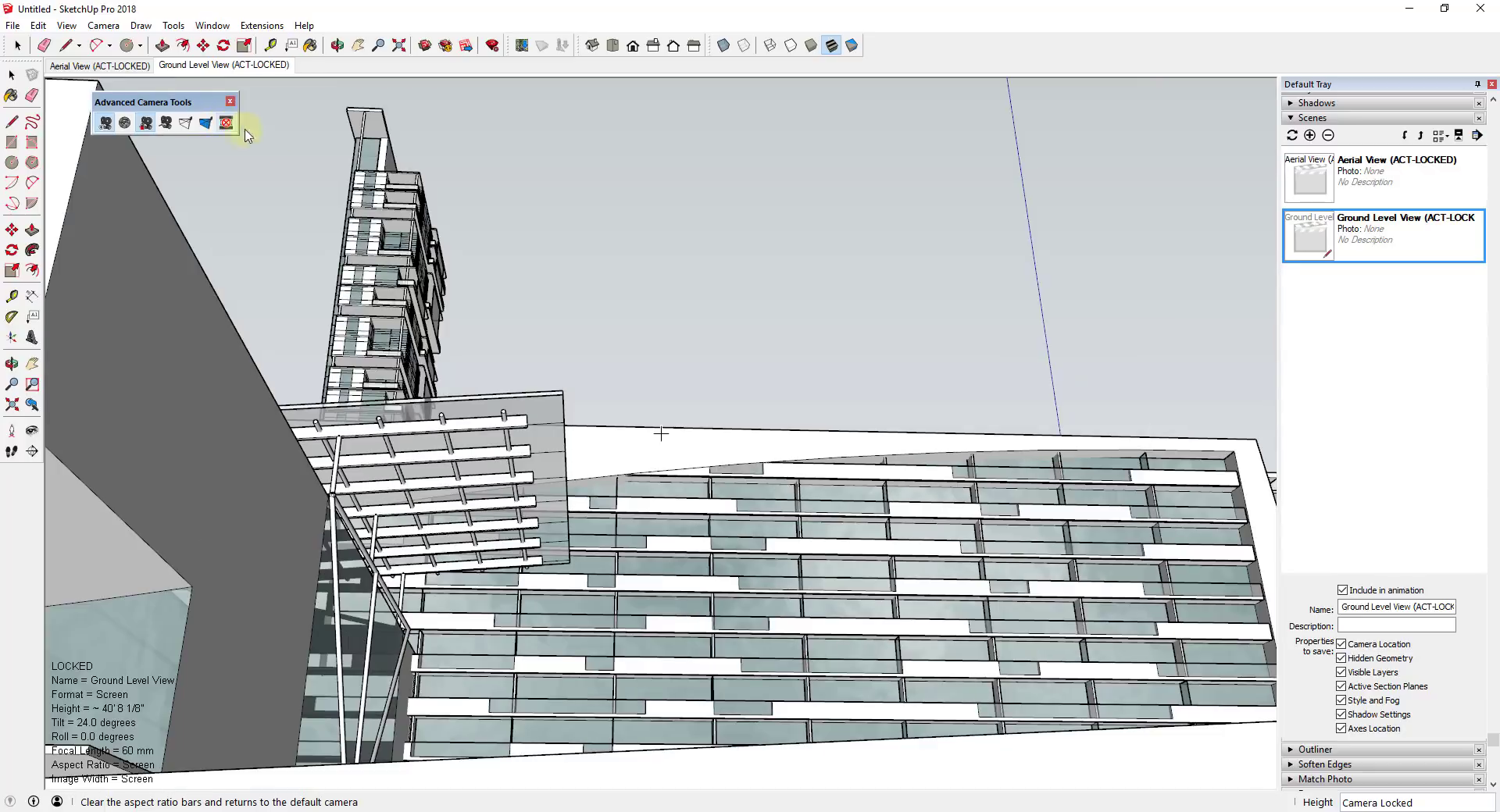